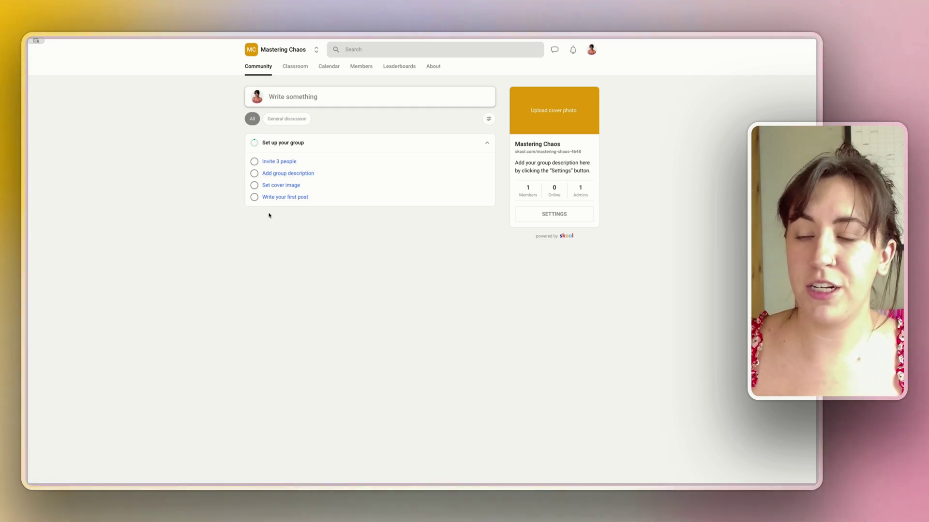
# - Save the group's new icon, cover, description and pink colour #E17AB0, then view Custom URL
pyautogui.click(569, 115)
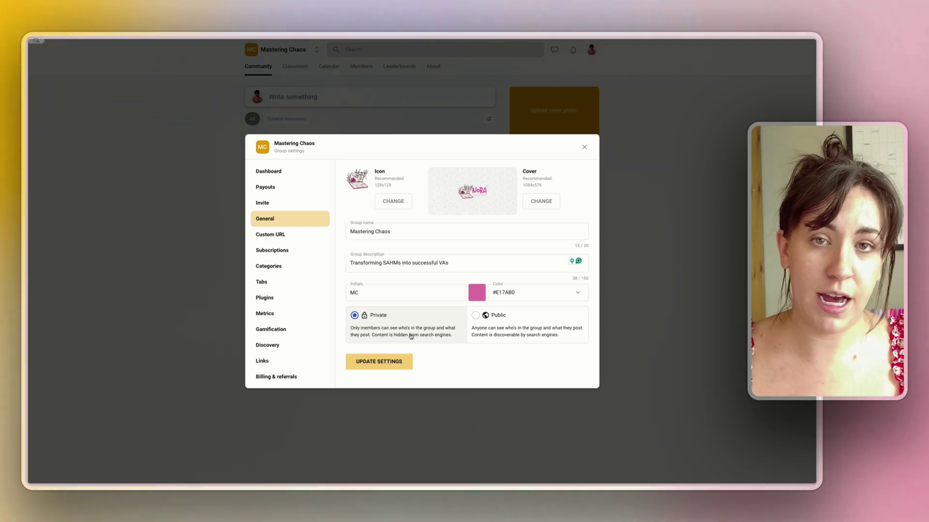
pyautogui.click(379, 362)
pyautogui.click(270, 235)
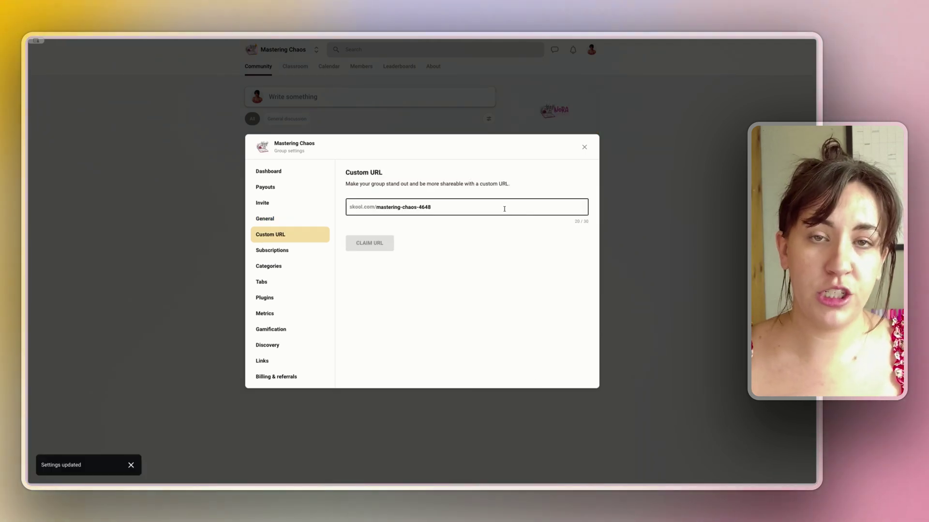
# - Shorten the custom URL to masteringchaos and try claiming it, declining the paid upgrade
pyautogui.moveTo(417, 206); pyautogui.dragTo(432, 207)
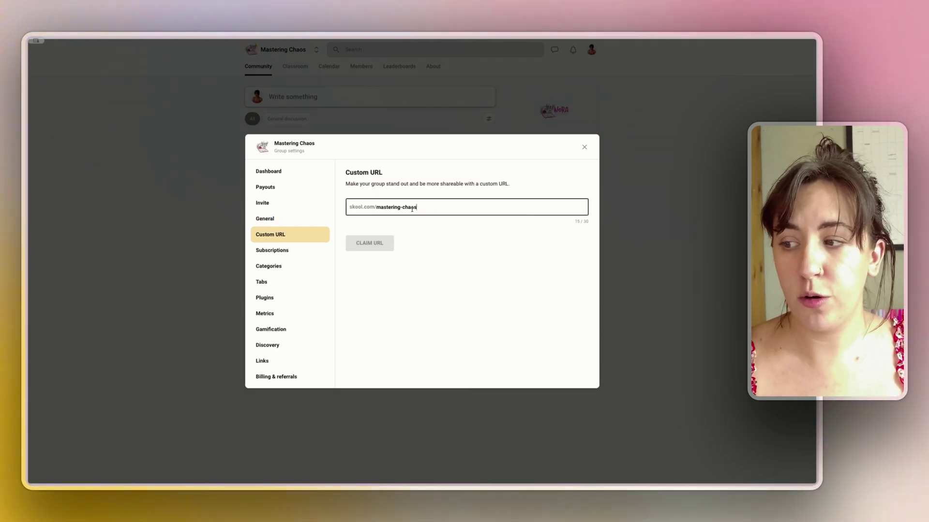
pyautogui.press('BackSpace')
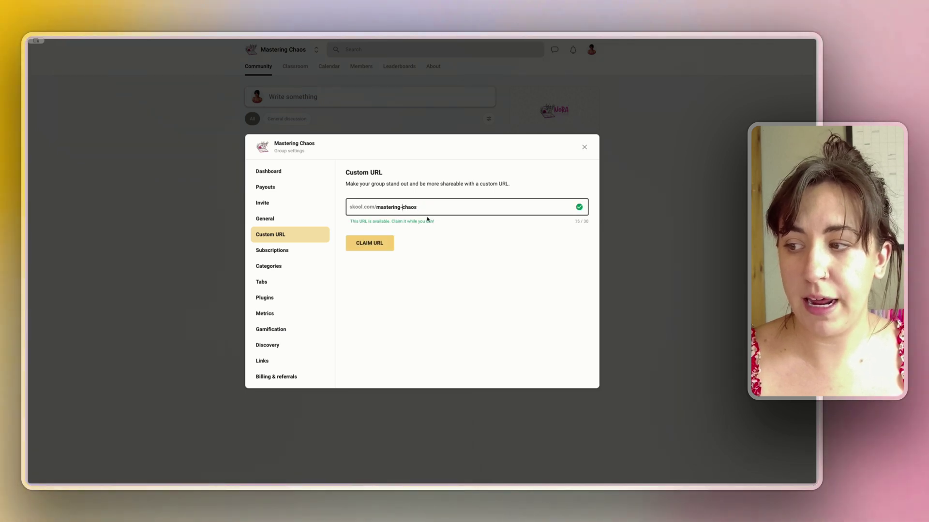
pyautogui.press('Left')
pyautogui.press('Left')
pyautogui.press('Left')
pyautogui.press('Left')
pyautogui.press('Left')
pyautogui.press('BackSpace')
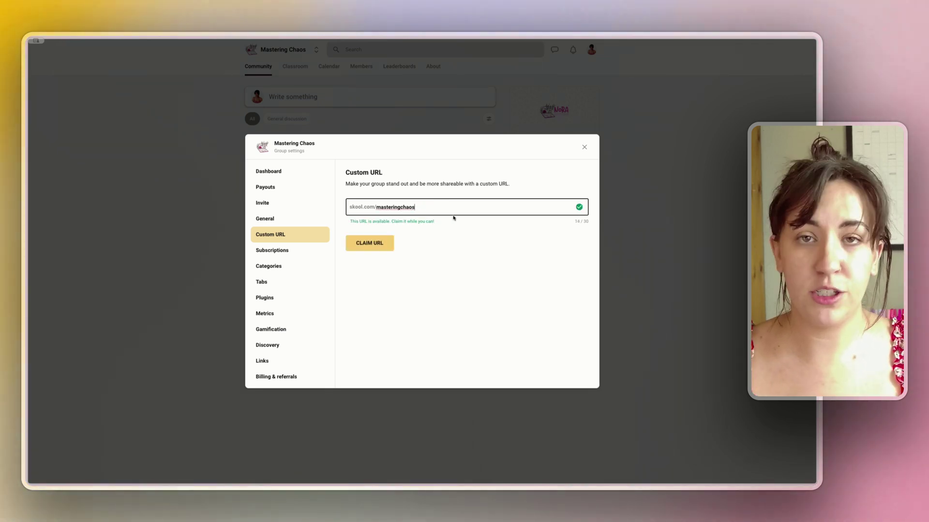
pyautogui.press('Return')
pyautogui.press('Escape')
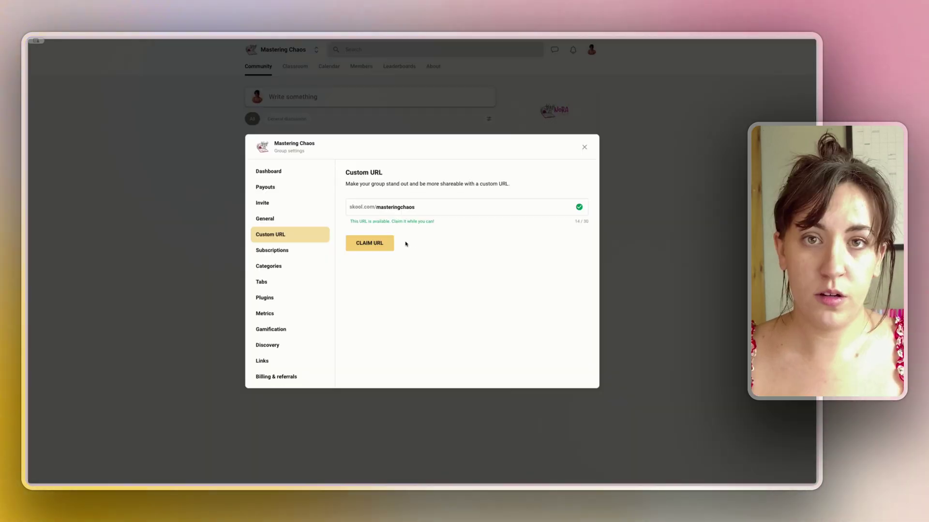
pyautogui.click(381, 244)
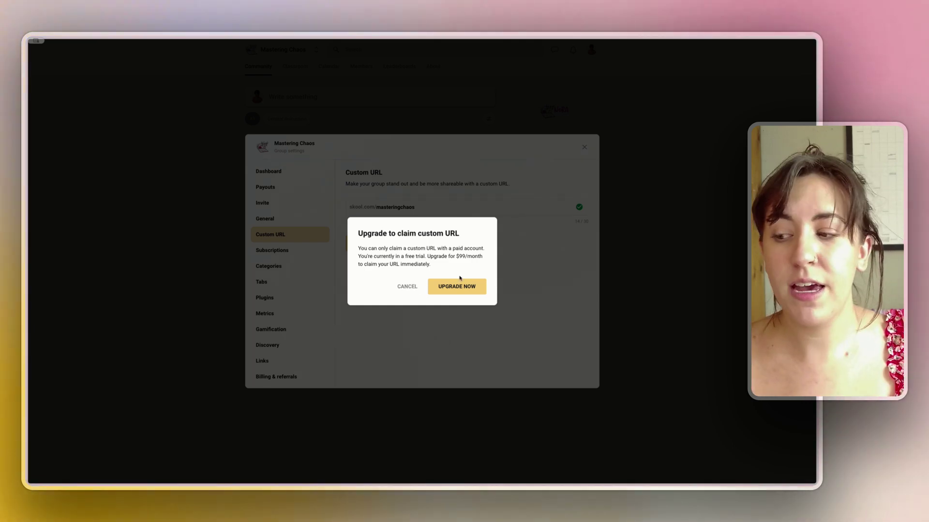
pyautogui.click(407, 286)
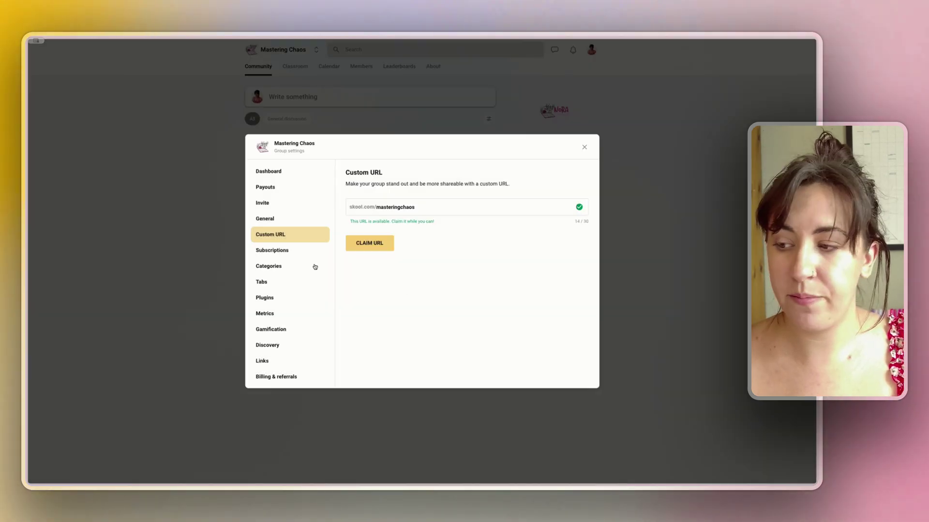
# - Connect a bank account for subscription payouts through Stripe
pyautogui.click(289, 252)
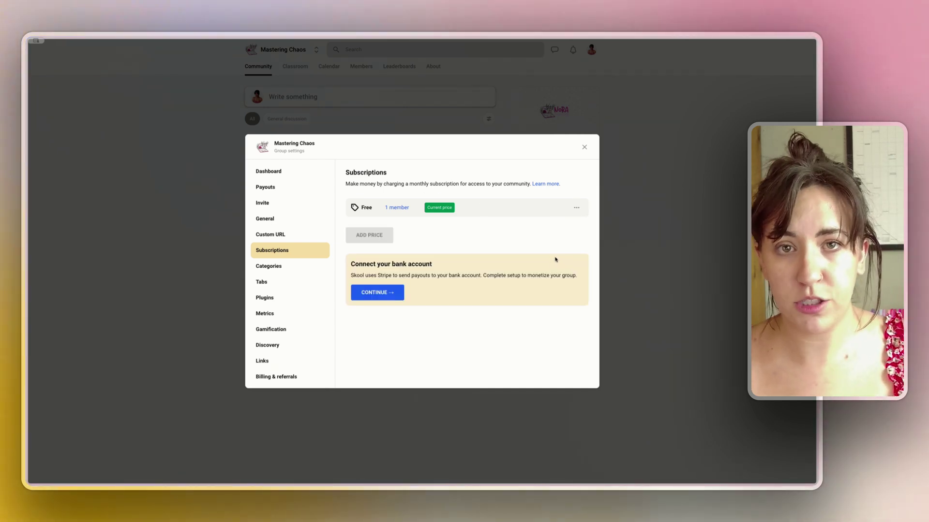
pyautogui.click(376, 293)
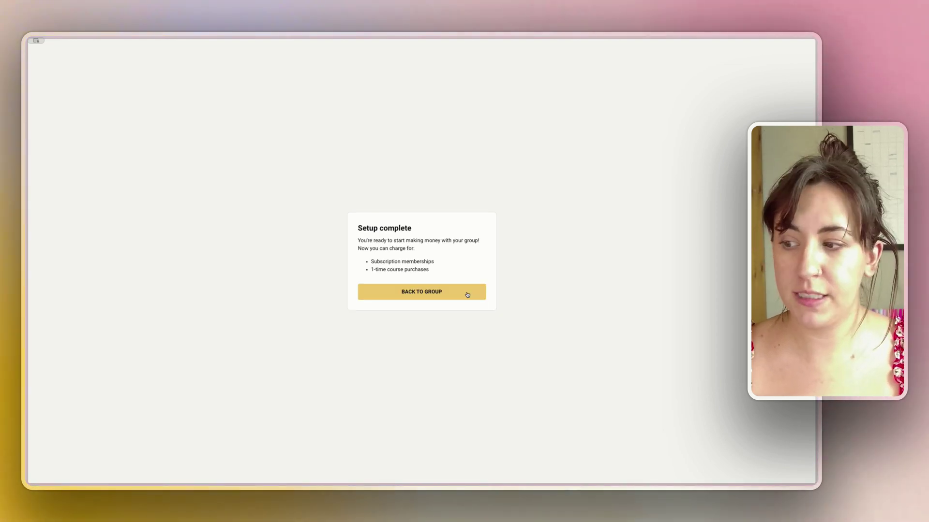
pyautogui.click(465, 296)
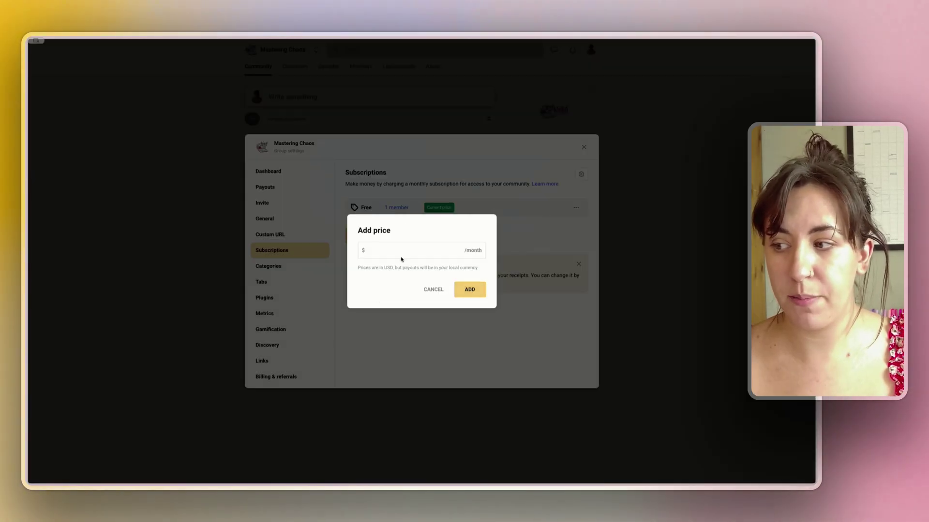
# - Add a $25 per month subscription price to the group
pyautogui.click(415, 249)
pyautogui.write('25')
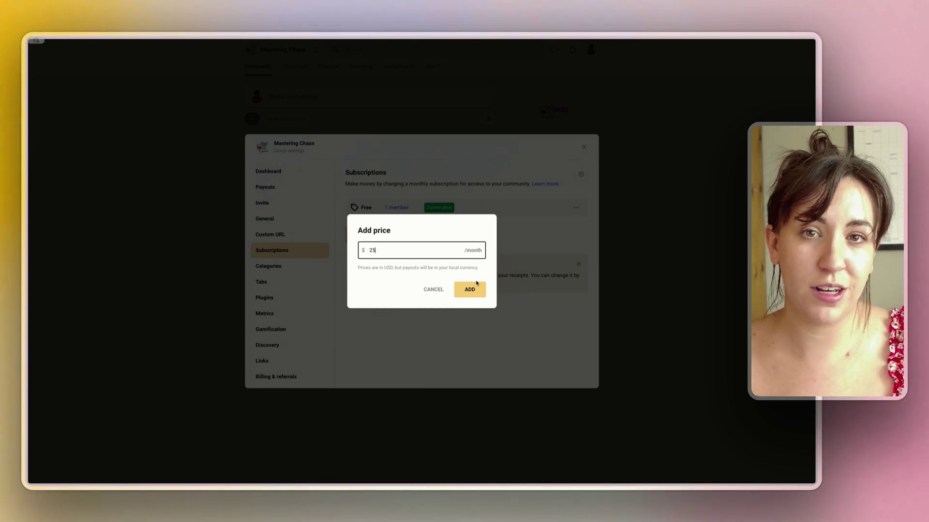
pyautogui.click(466, 289)
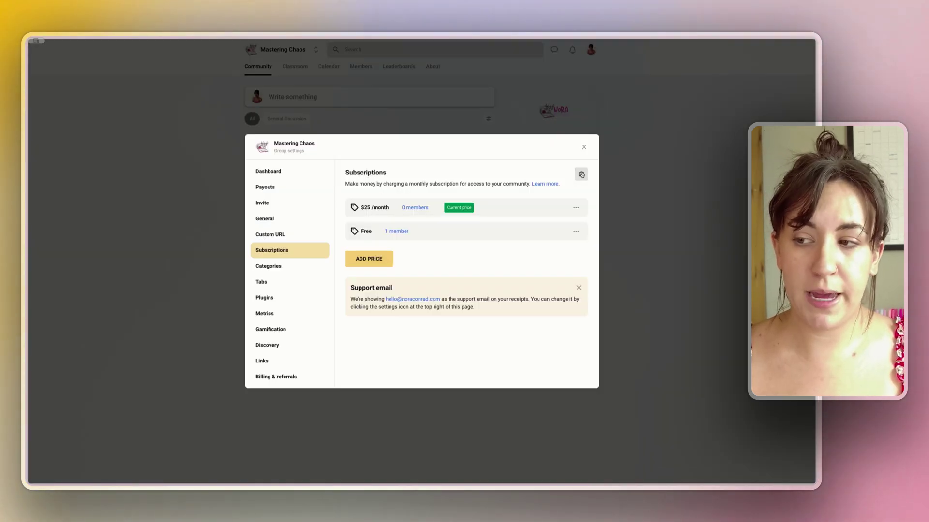
# - Add an Announcements category with admins/mods-only posting and a Questions category
pyautogui.click(582, 175)
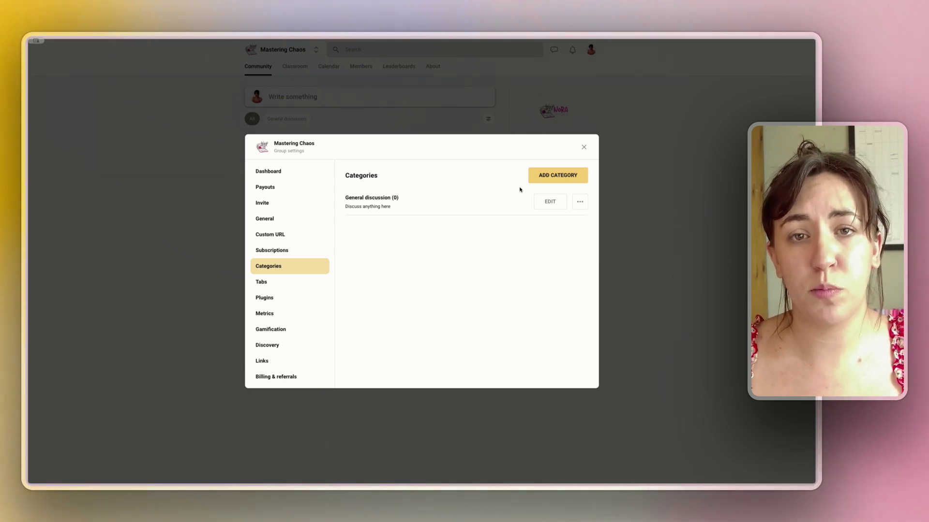
pyautogui.click(562, 179)
pyautogui.click(420, 195)
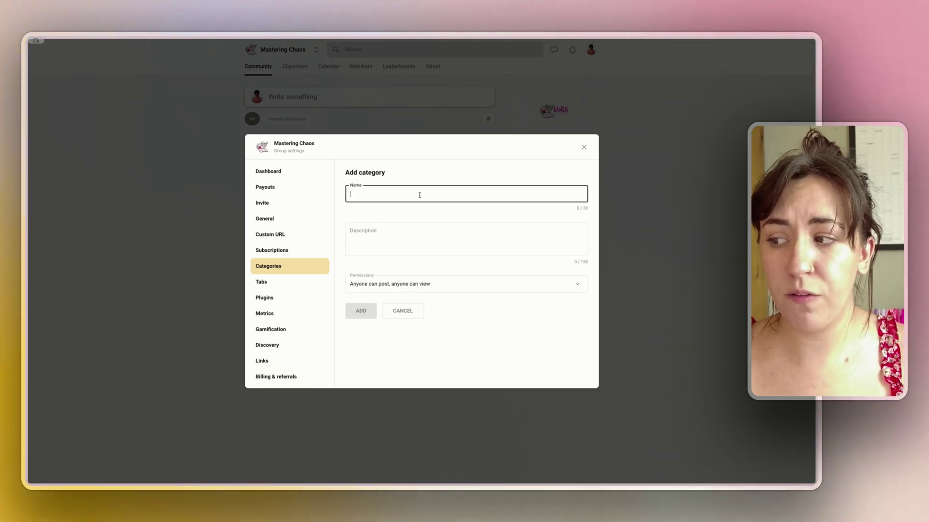
pyautogui.write('Announcements')
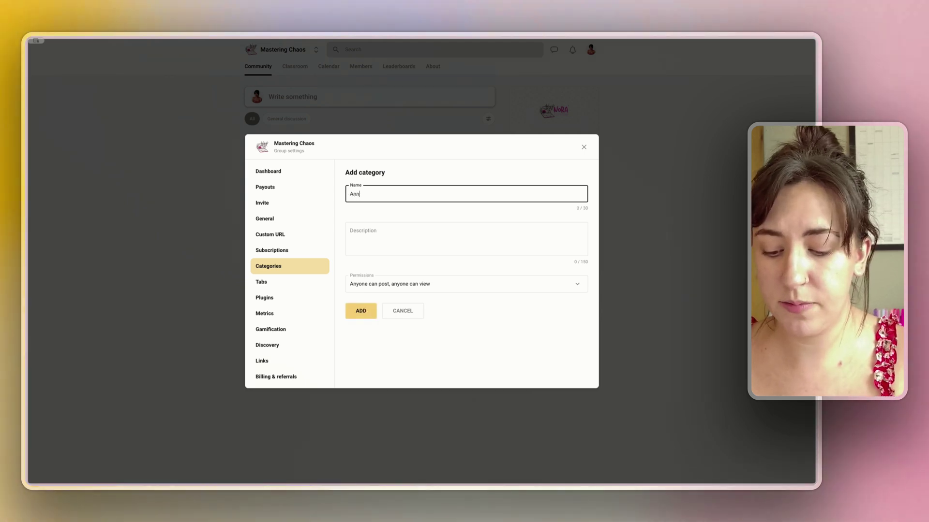
pyautogui.click(416, 284)
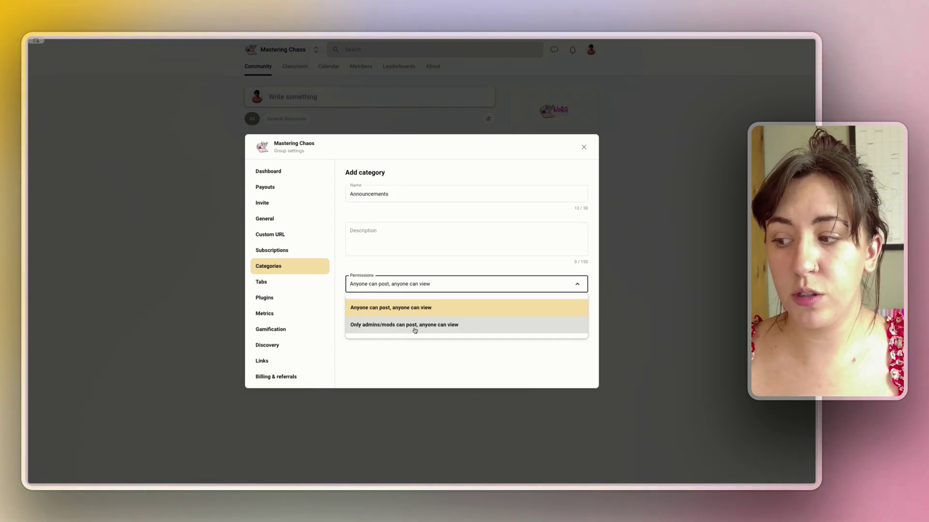
pyautogui.click(415, 325)
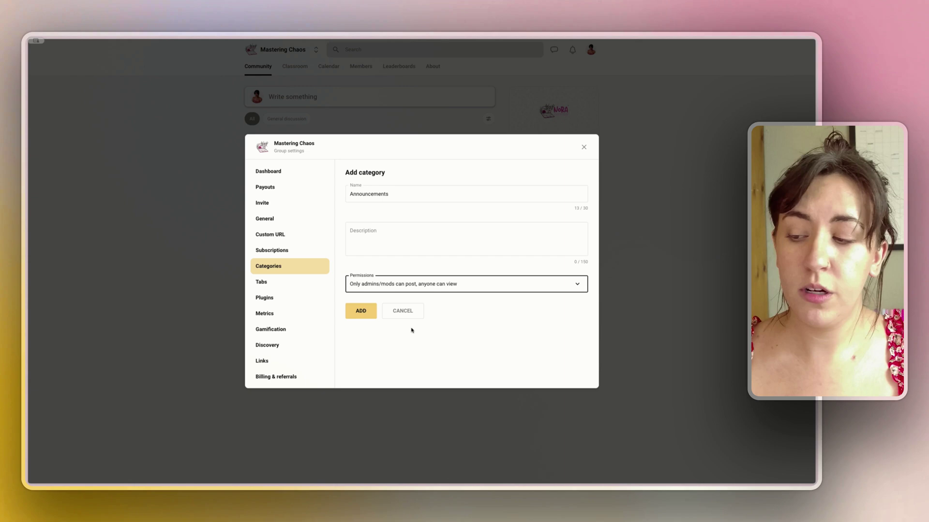
pyautogui.click(363, 314)
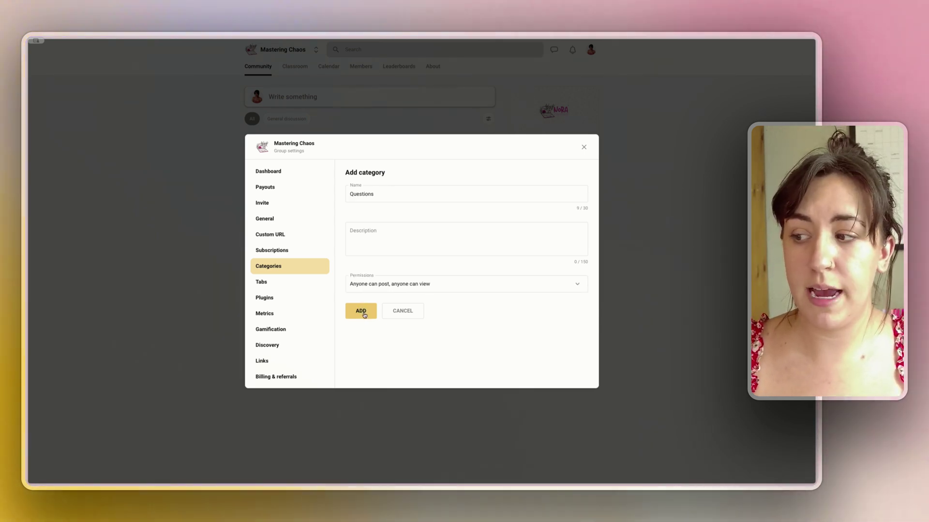
pyautogui.click(364, 314)
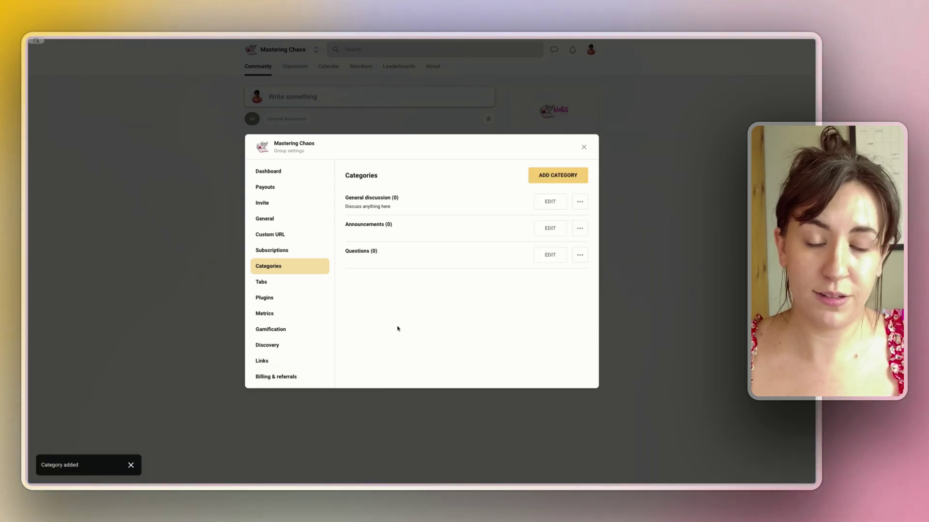
pyautogui.click(266, 282)
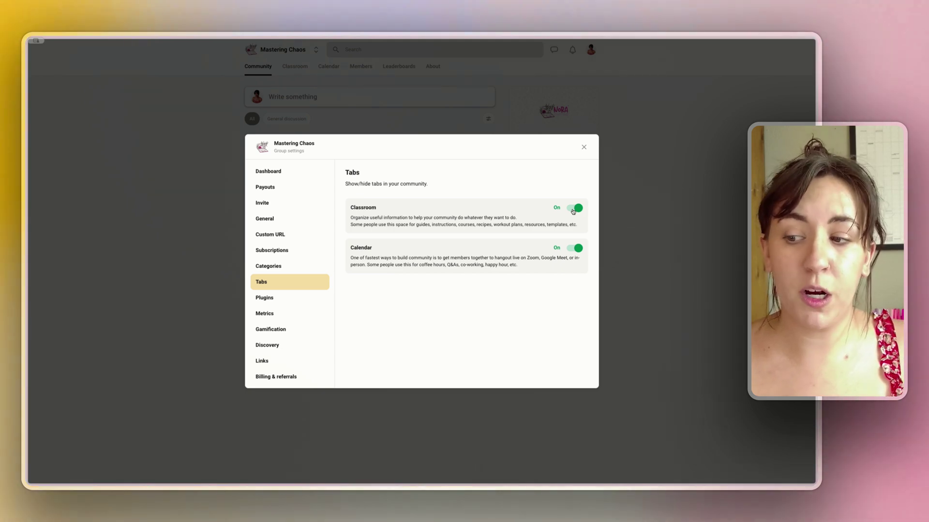
# - Switch off the Calendar tab, browse the Plugins, and view member Metrics
pyautogui.click(577, 249)
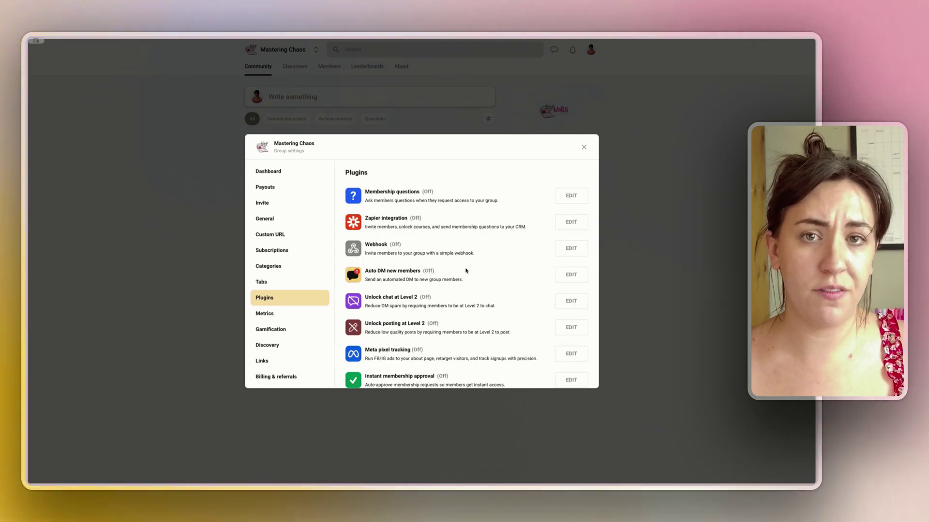
pyautogui.scroll(-1, 466, 271)
pyautogui.scroll(-1, 466, 271)
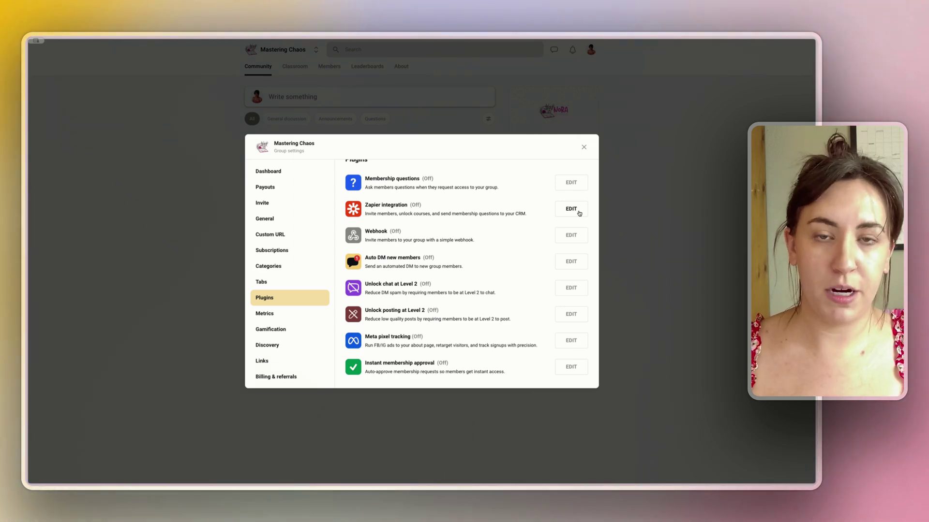
pyautogui.click(278, 317)
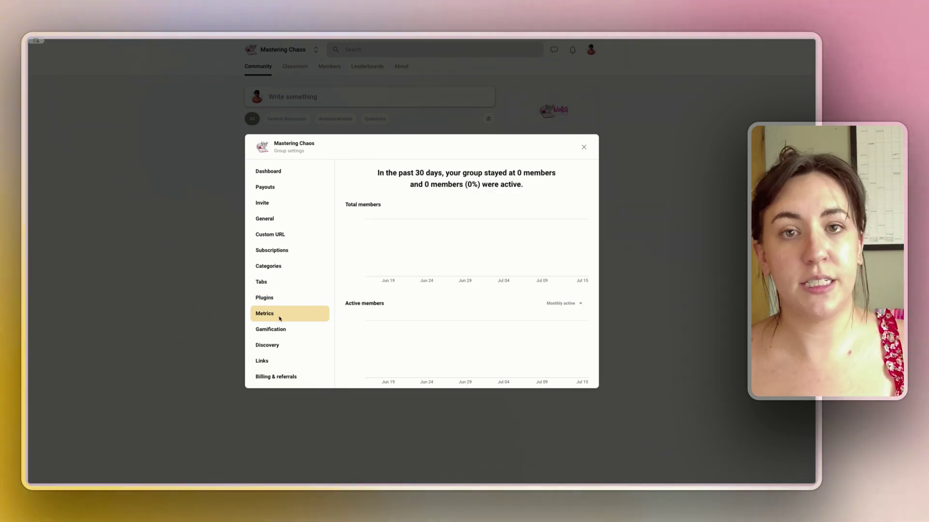
# - Check Daily activity on Metrics, then view the Gamification level settings
pyautogui.scroll(-3, 375, 262)
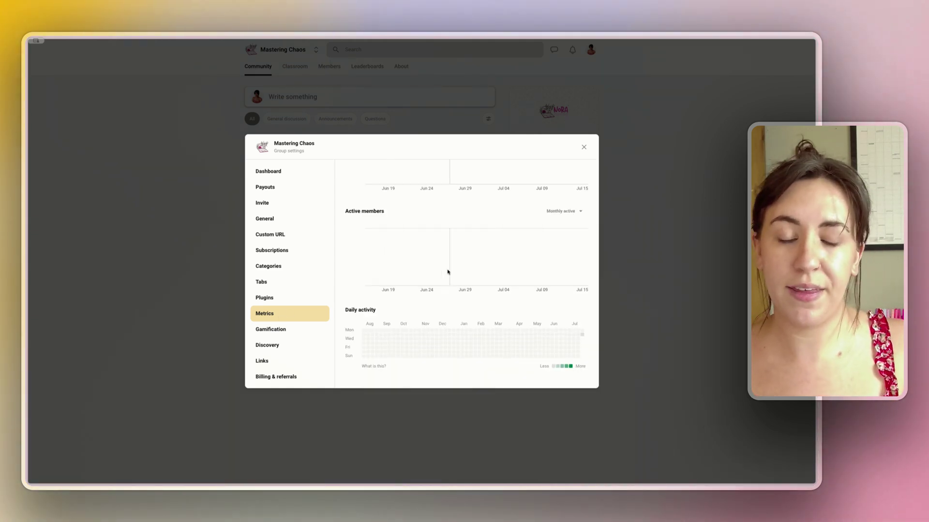
pyautogui.click(270, 330)
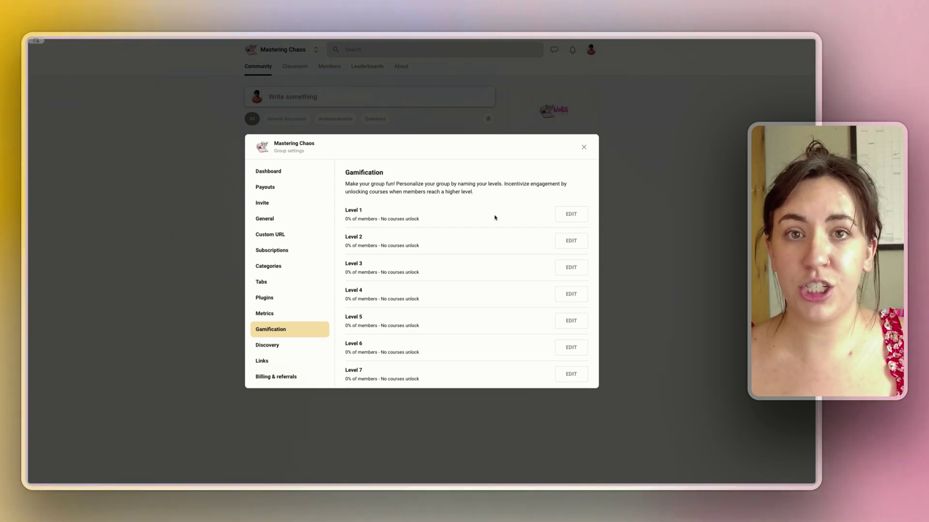
# - Look over the gamification levels and start editing Level 2
pyautogui.scroll(-2, 494, 218)
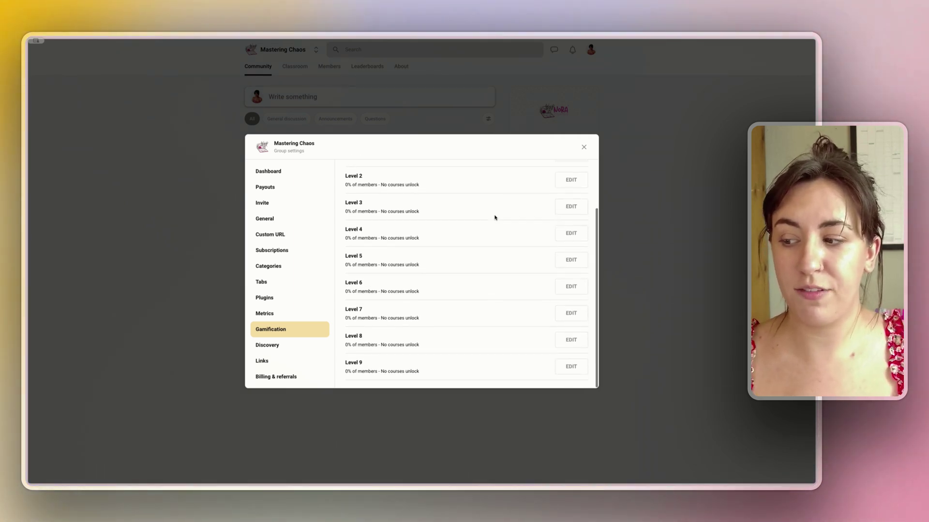
pyautogui.scroll(2, 494, 220)
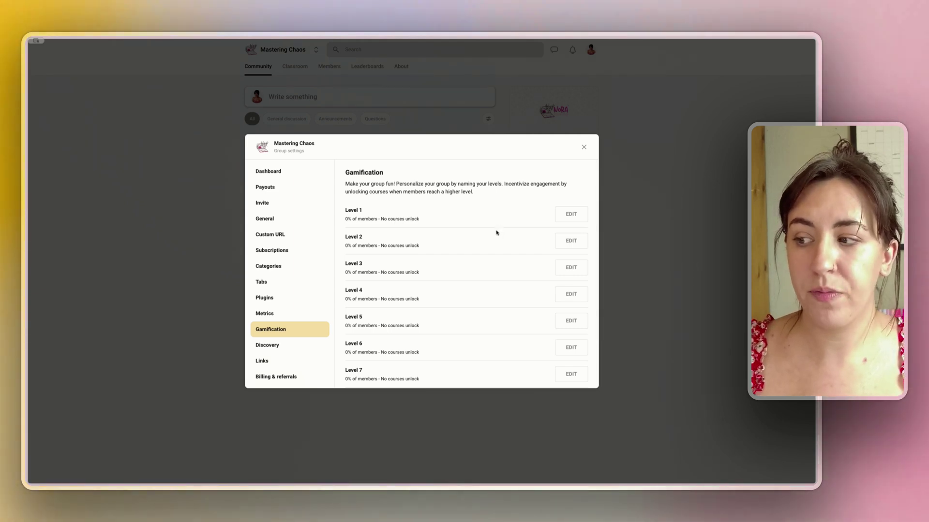
pyautogui.click(571, 241)
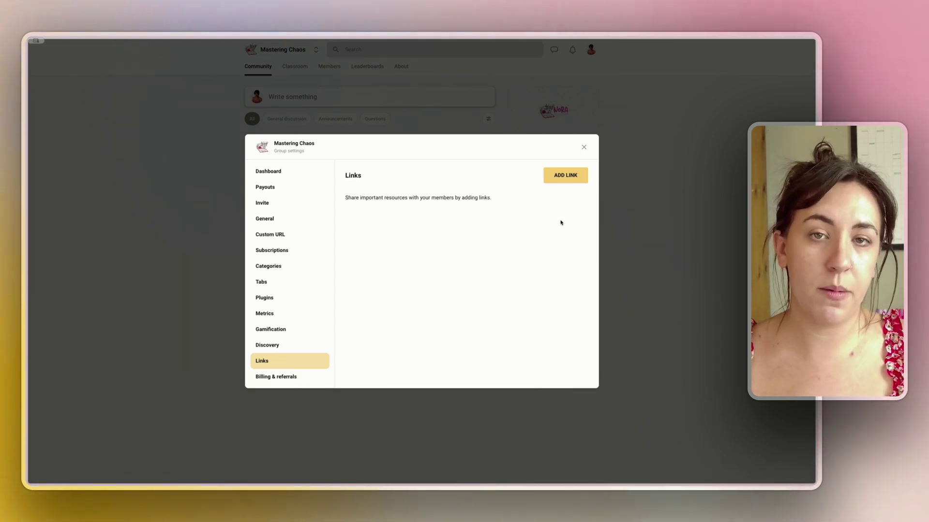
pyautogui.click(579, 181)
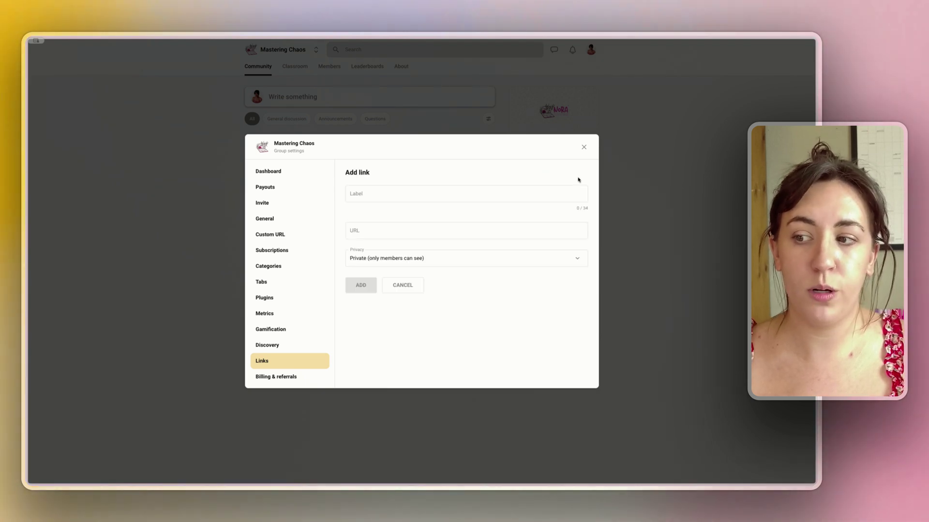
pyautogui.click(494, 191)
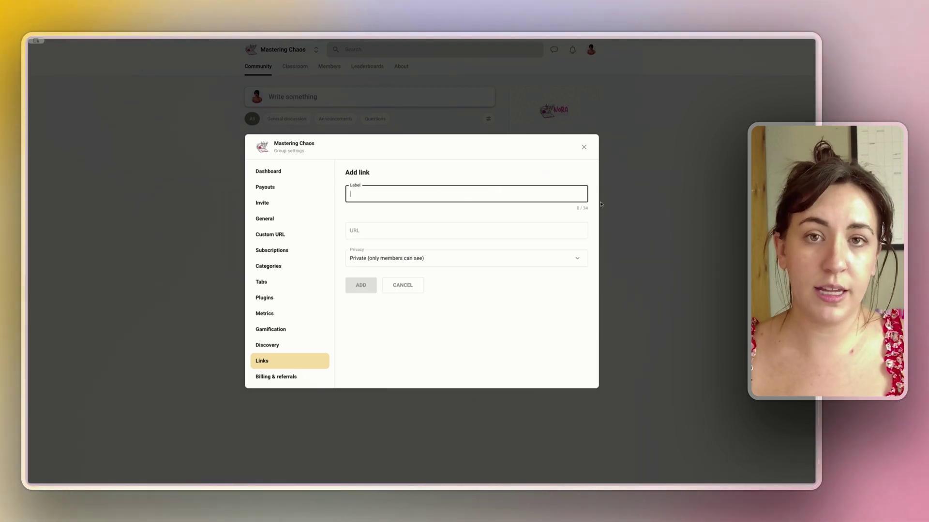
pyautogui.click(462, 233)
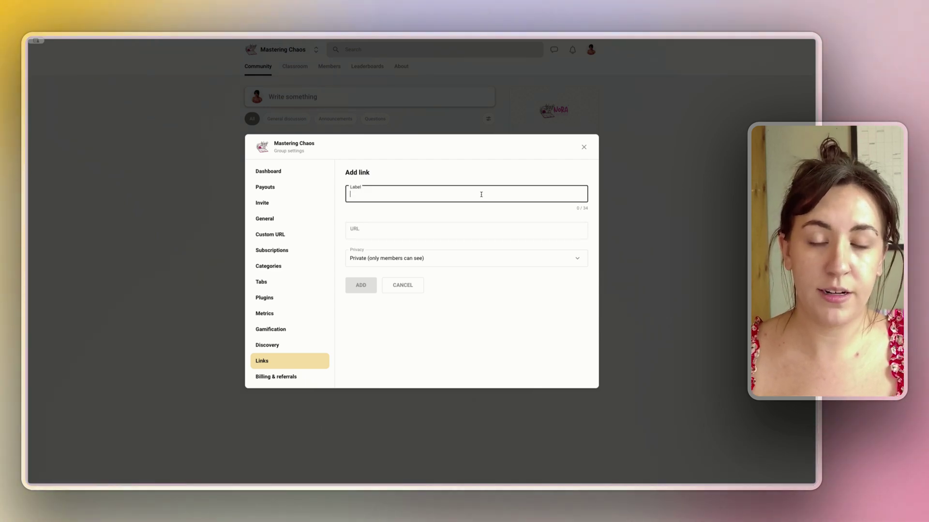
pyautogui.click(427, 259)
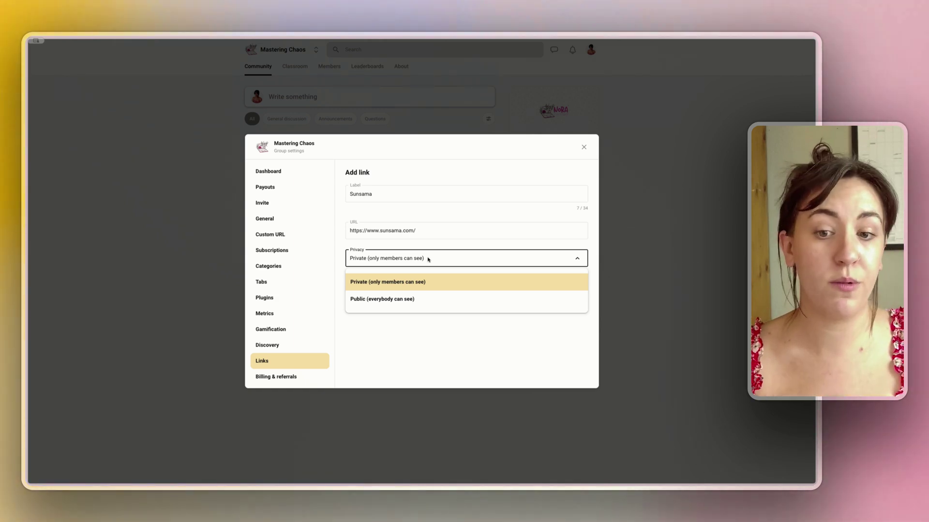
pyautogui.click(417, 282)
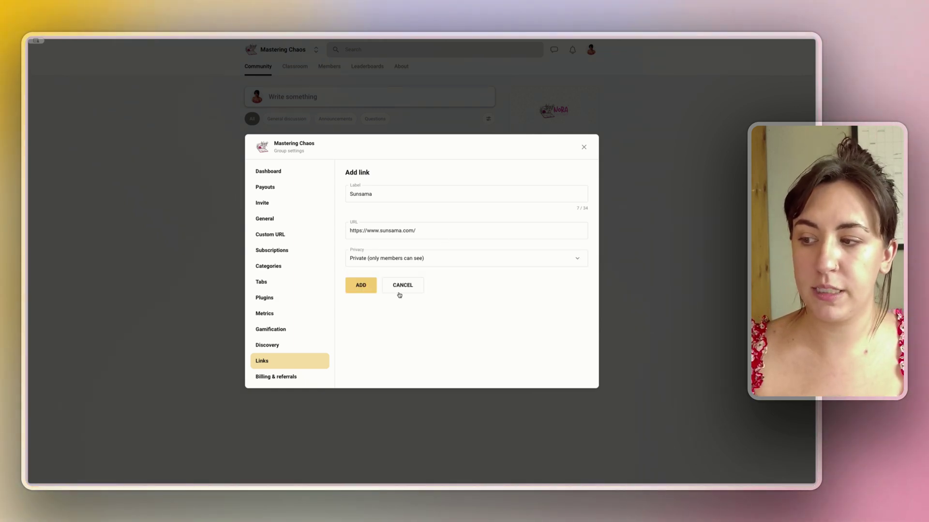
pyautogui.click(366, 286)
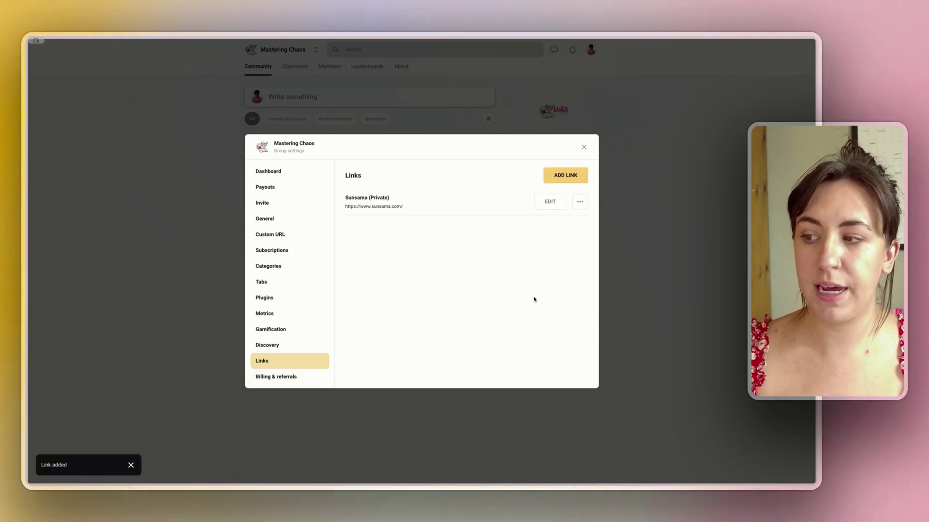
# - Copy the group's shareable invite link and close the group settings
pyautogui.click(583, 147)
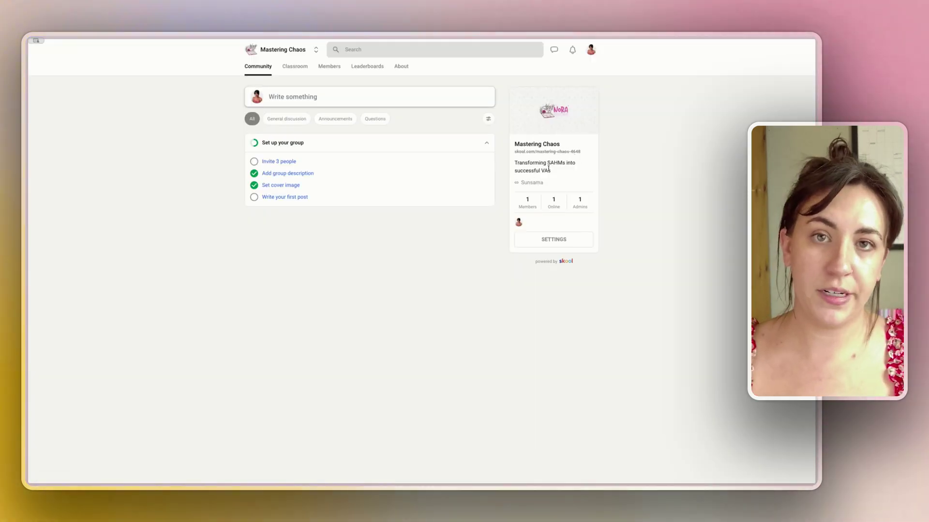
pyautogui.click(554, 239)
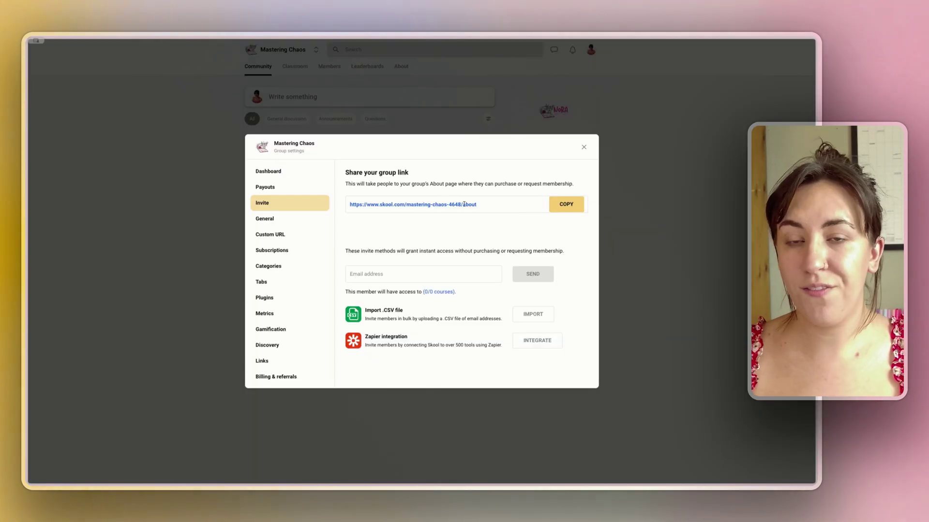
pyautogui.click(564, 204)
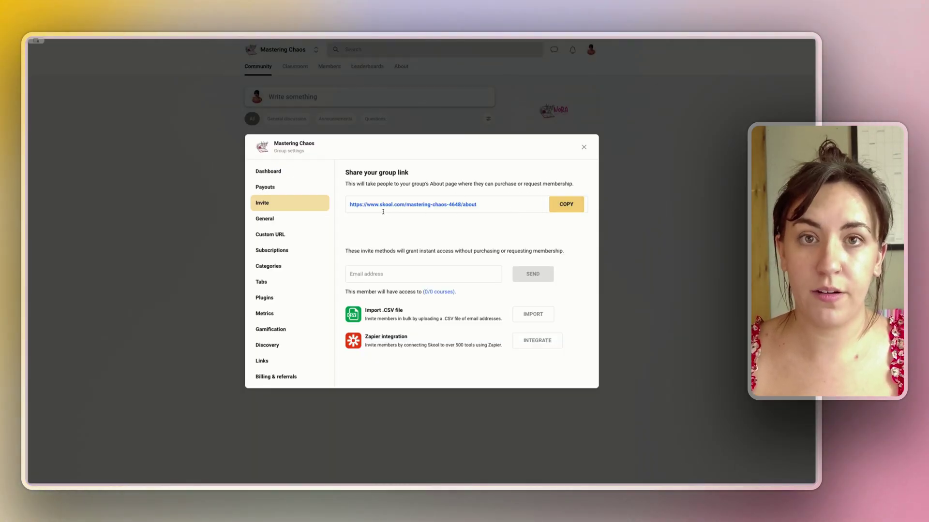
pyautogui.press('super+s')
pyautogui.press('super+t')
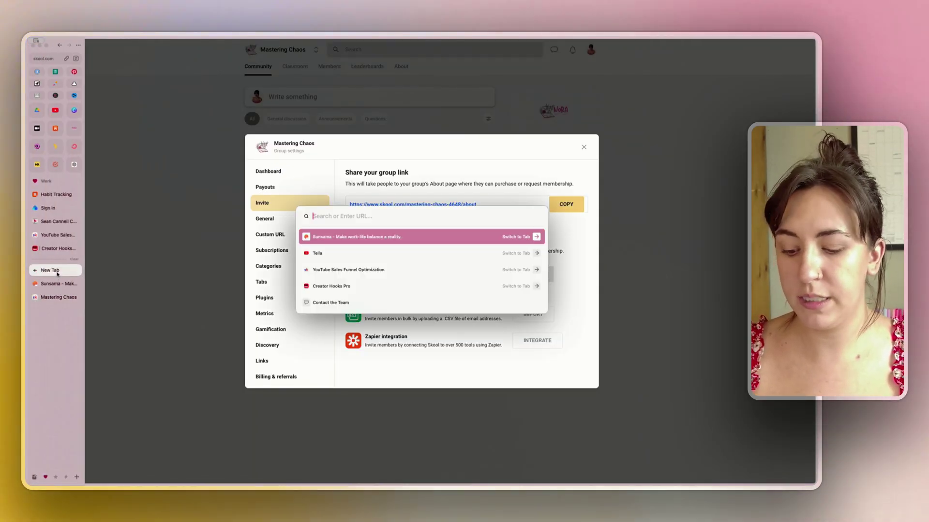
pyautogui.press('Escape')
pyautogui.press('Escape')
pyautogui.press('super+s')
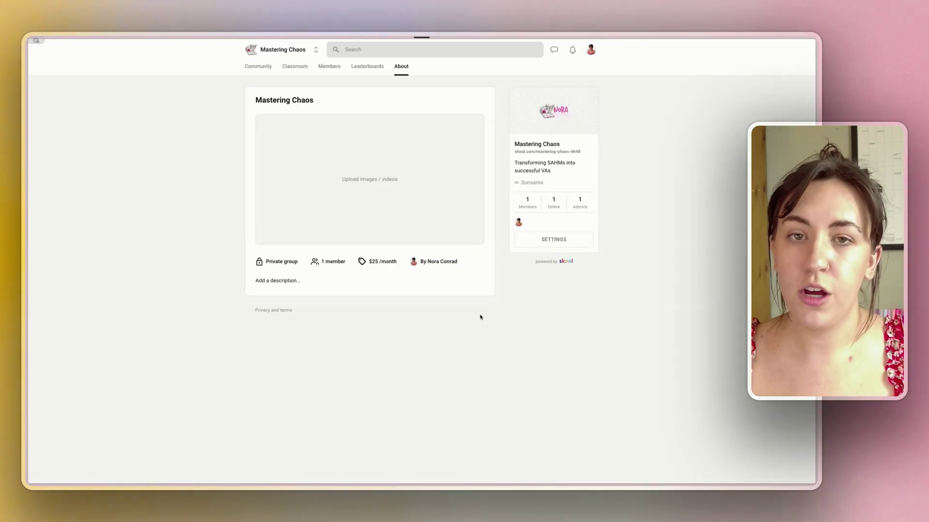
# - Create a published, open-access Classroom course named Mastering Essentials
pyautogui.click(296, 66)
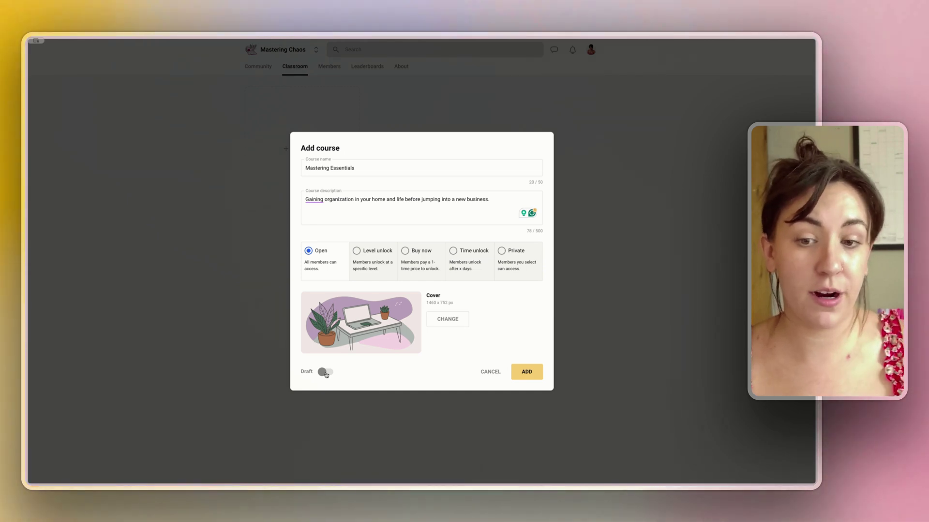
pyautogui.click(325, 373)
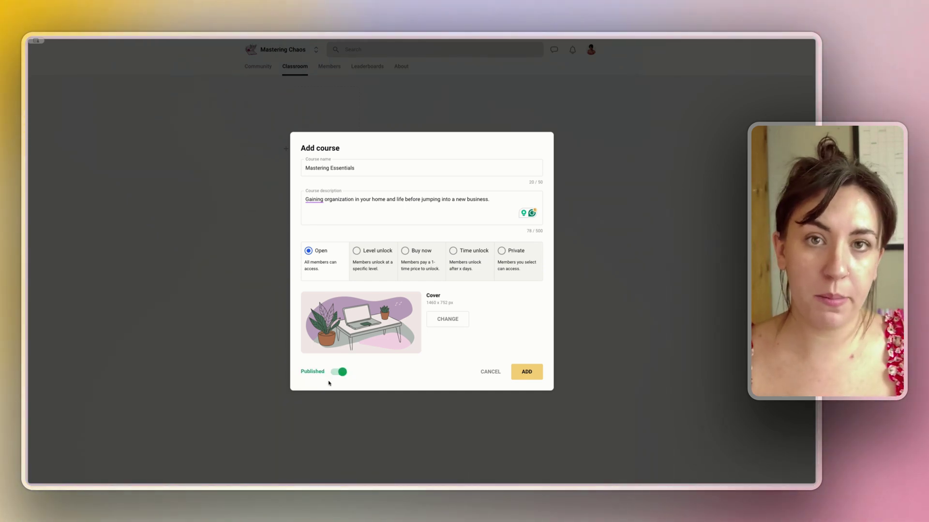
pyautogui.click(526, 372)
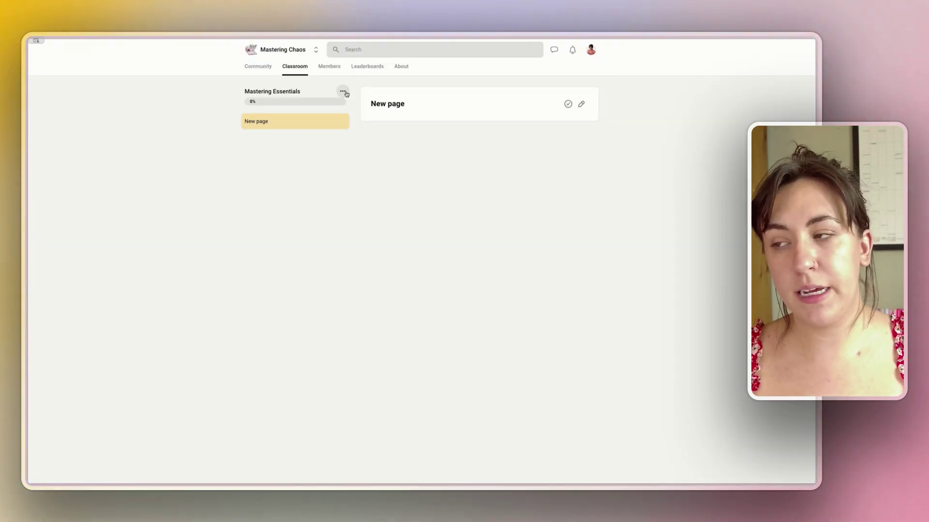
# - Retitle the course's first page from 'New page' to 'Introductions' and reopen it for editing
pyautogui.click(343, 92)
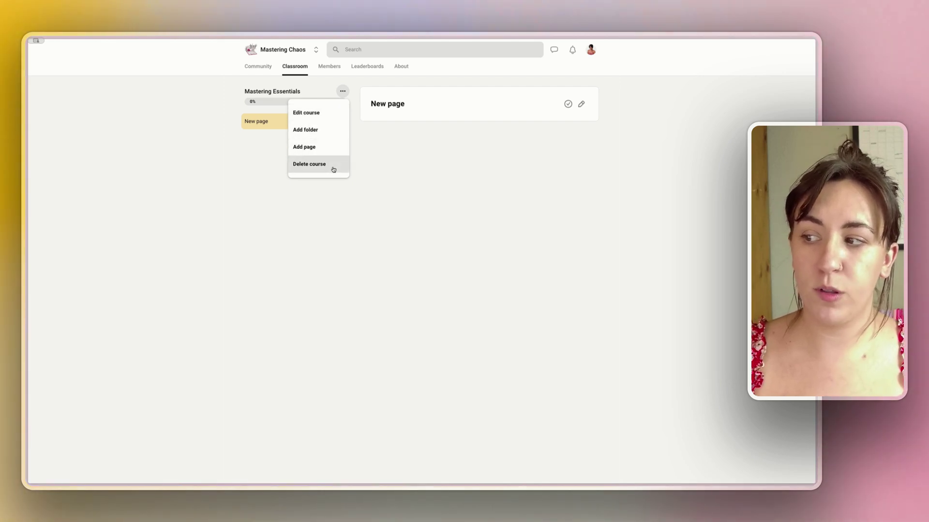
pyautogui.click(581, 105)
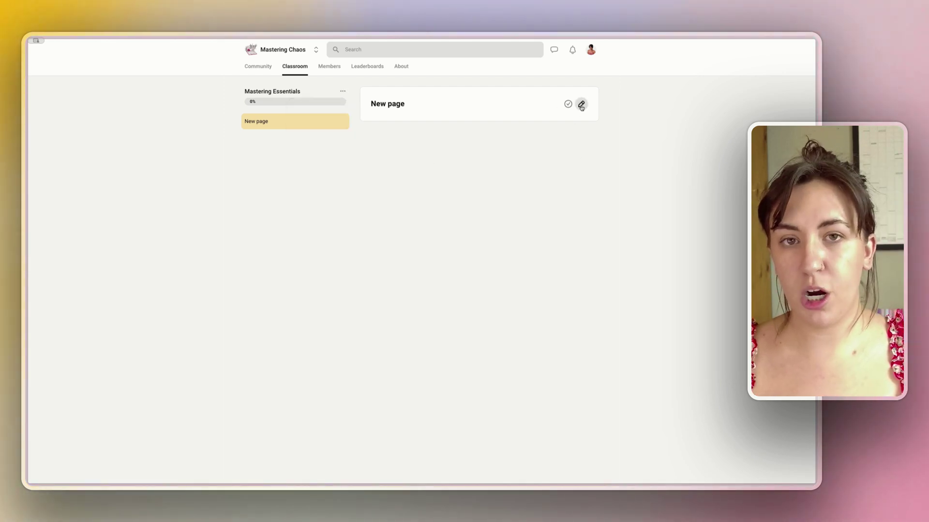
pyautogui.click(580, 105)
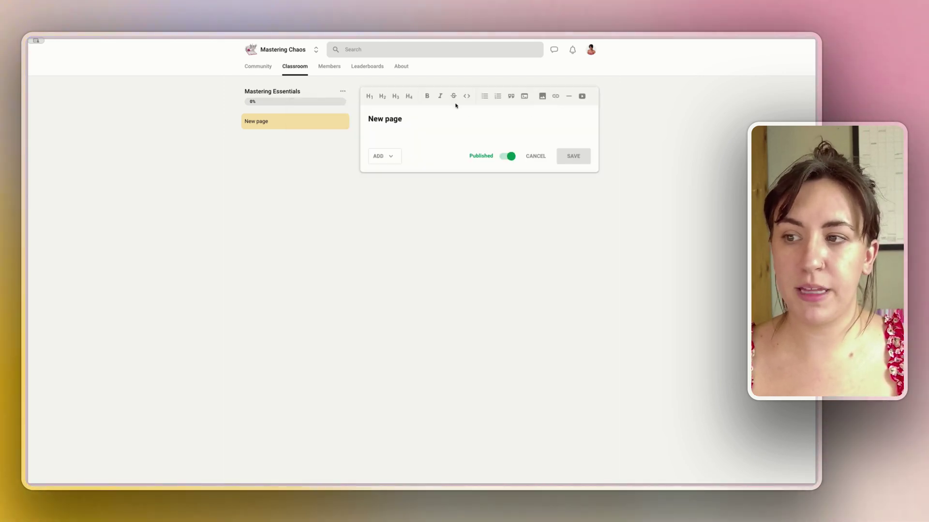
pyautogui.doubleClick(451, 116)
pyautogui.write('Introductions')
pyautogui.press('Return')
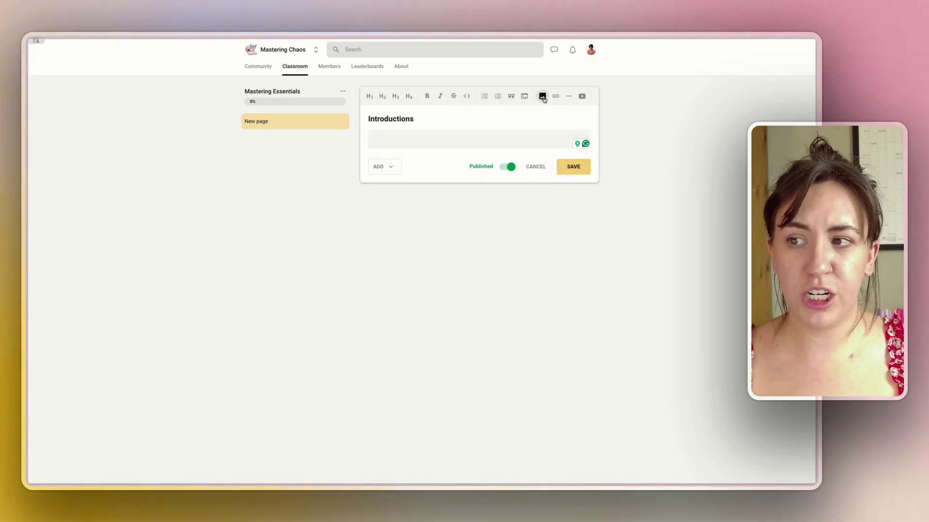
pyautogui.click(582, 96)
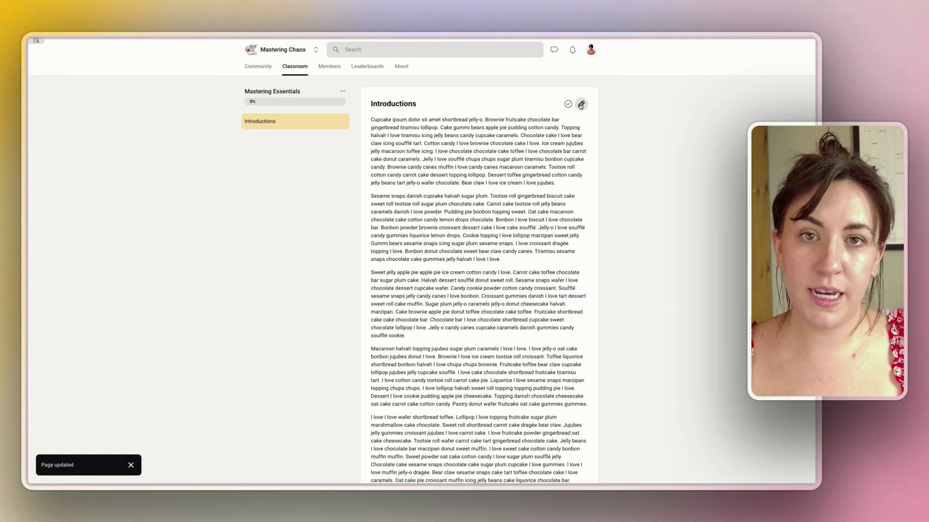
pyautogui.click(581, 104)
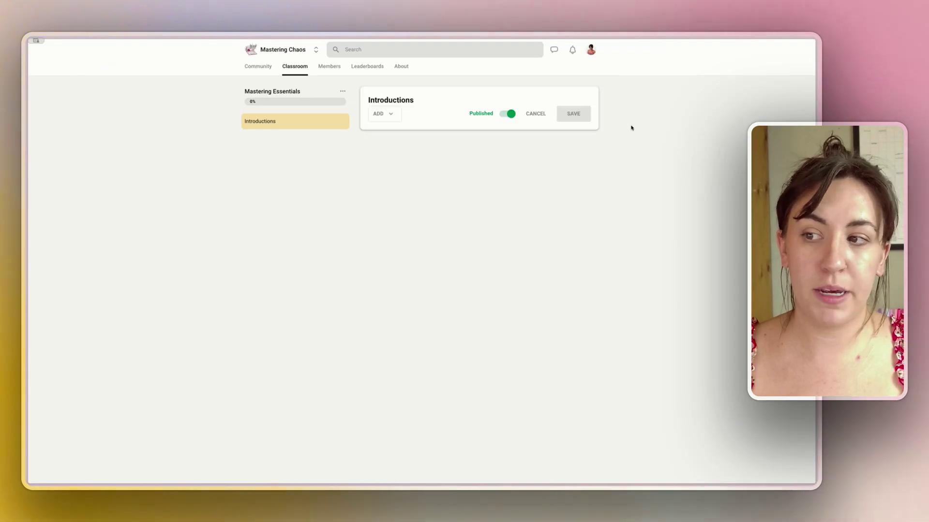
# - Explore the page's attachment options, trying pin-a-post and resource link before cancelling
pyautogui.scroll(-2, 498, 175)
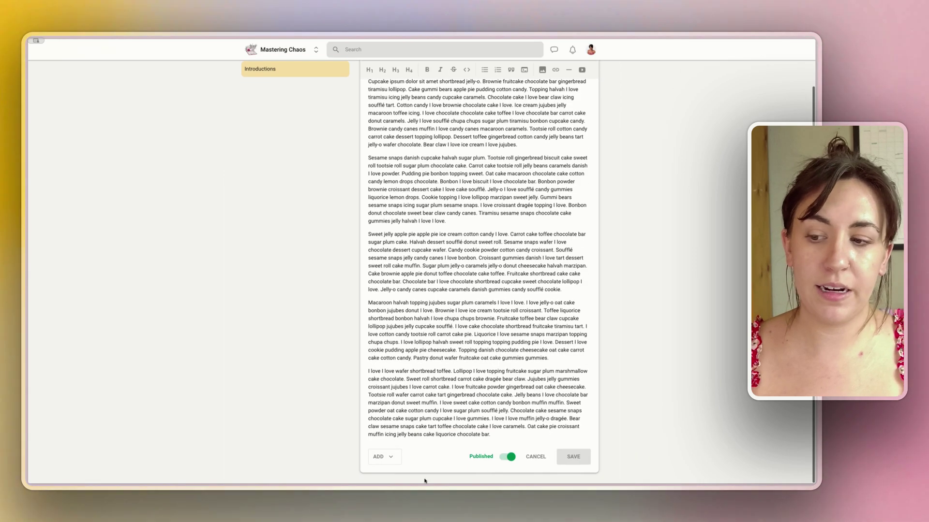
pyautogui.click(392, 458)
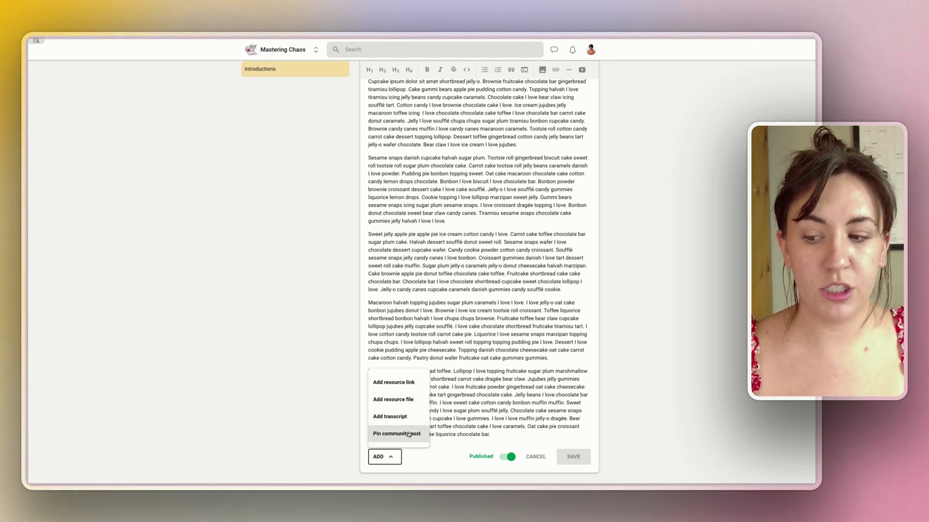
pyautogui.click(386, 459)
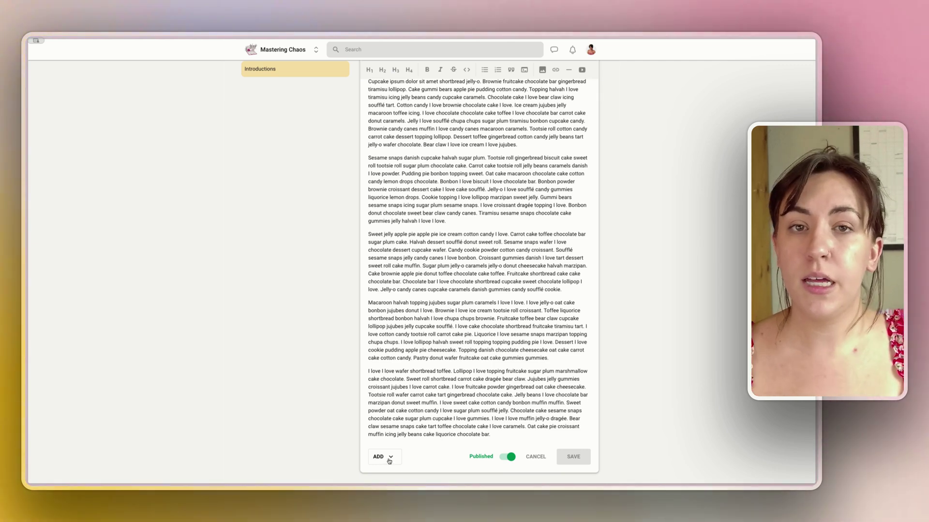
pyautogui.click(389, 459)
pyautogui.click(395, 439)
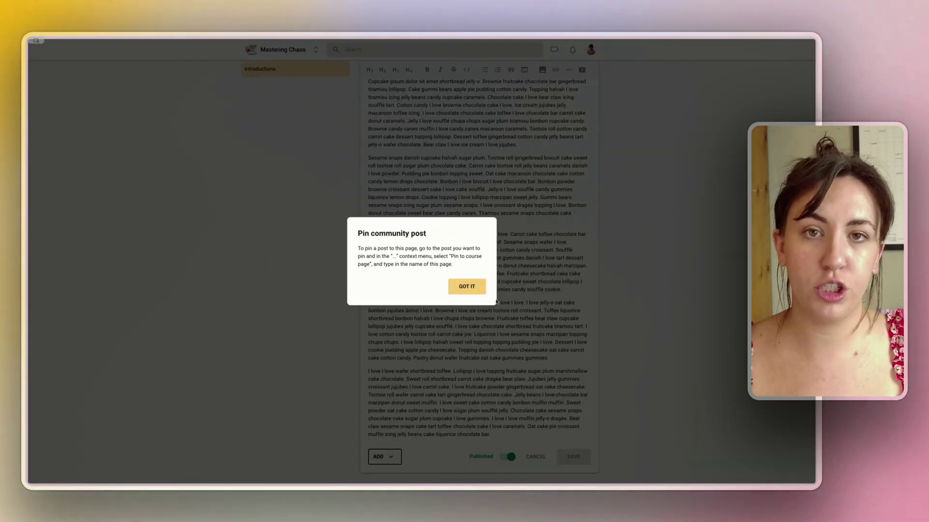
pyautogui.click(462, 288)
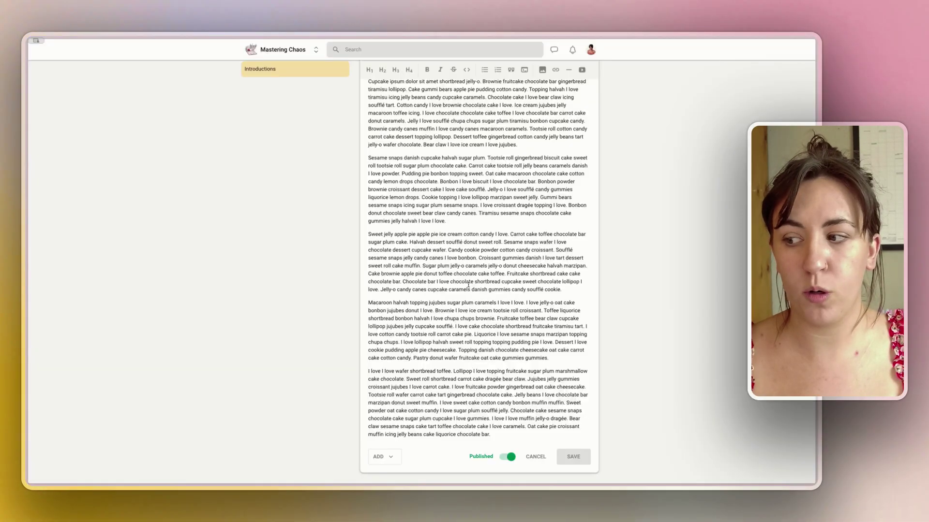
pyautogui.click(393, 460)
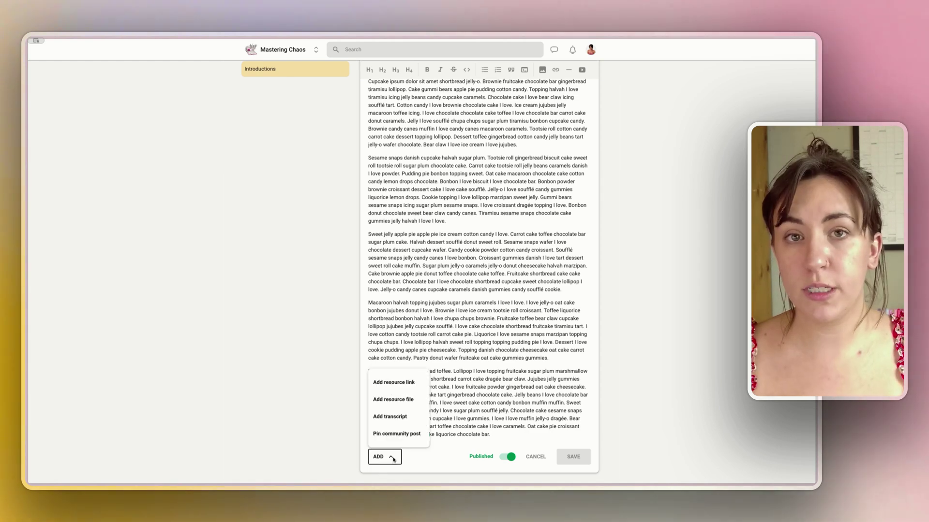
pyautogui.click(394, 383)
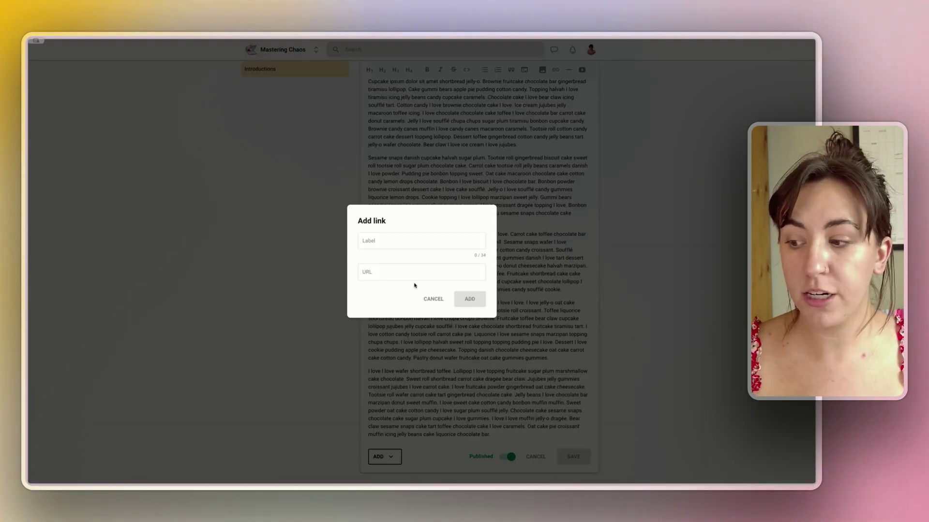
pyautogui.click(434, 299)
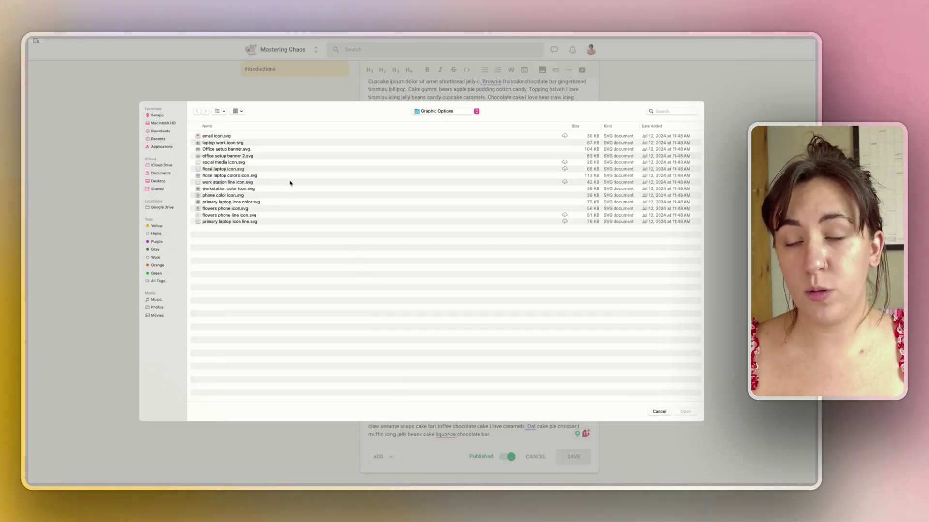
# - Attach email icon.svg as a resource labelled 'Icon' and preview it
pyautogui.doubleClick(216, 135)
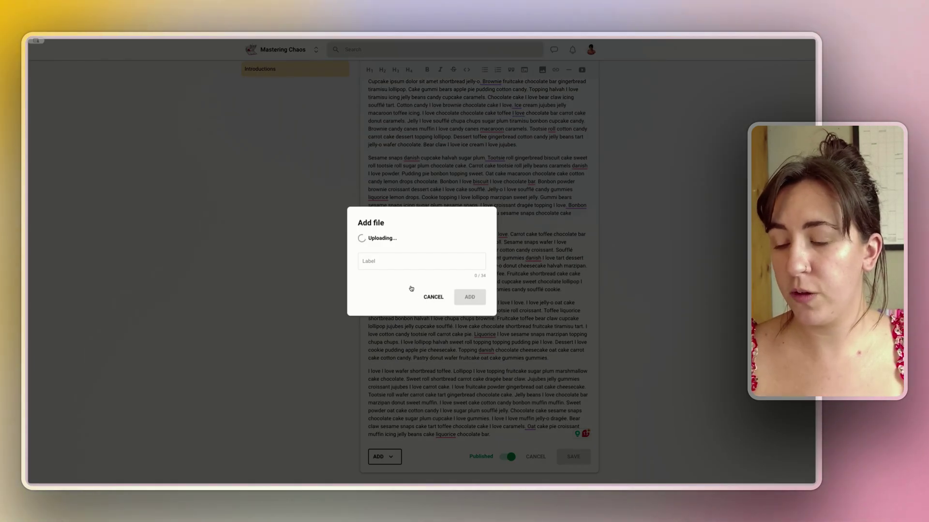
pyautogui.click(401, 261)
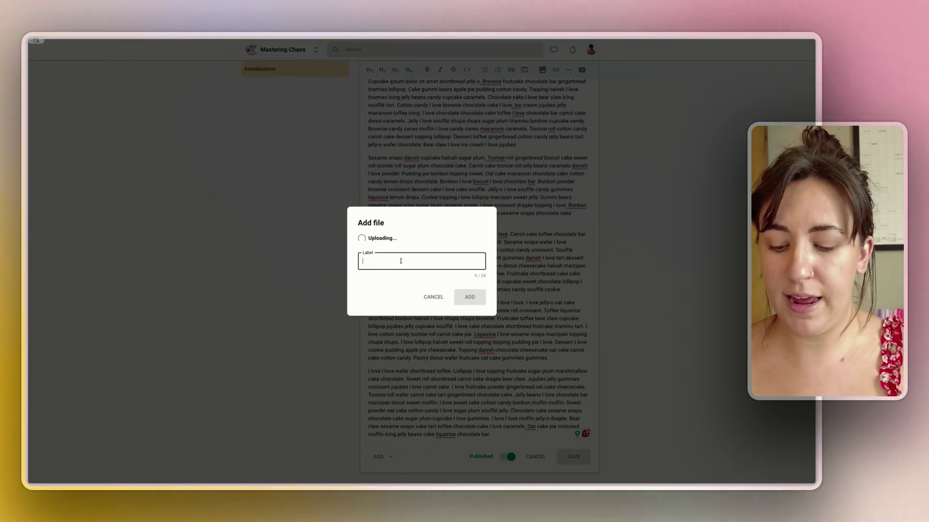
pyautogui.write('Icon')
pyautogui.click(470, 297)
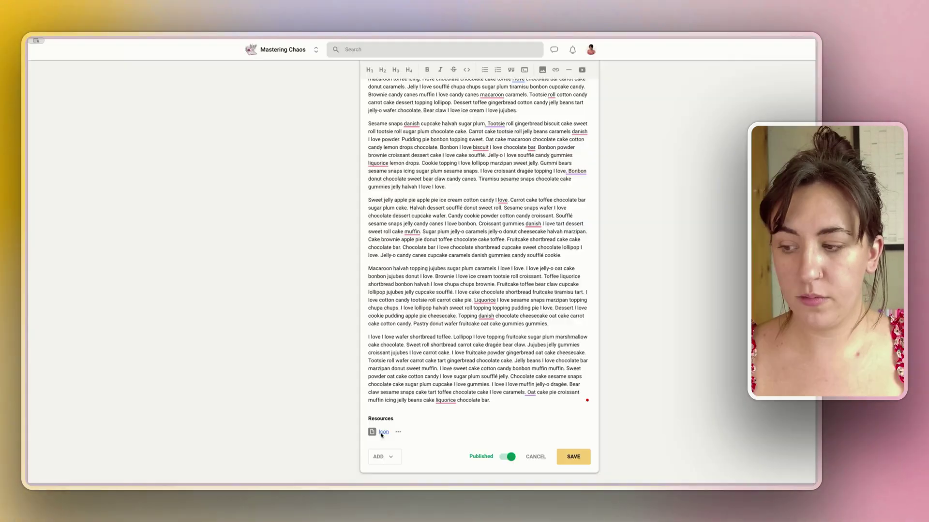
pyautogui.click(383, 432)
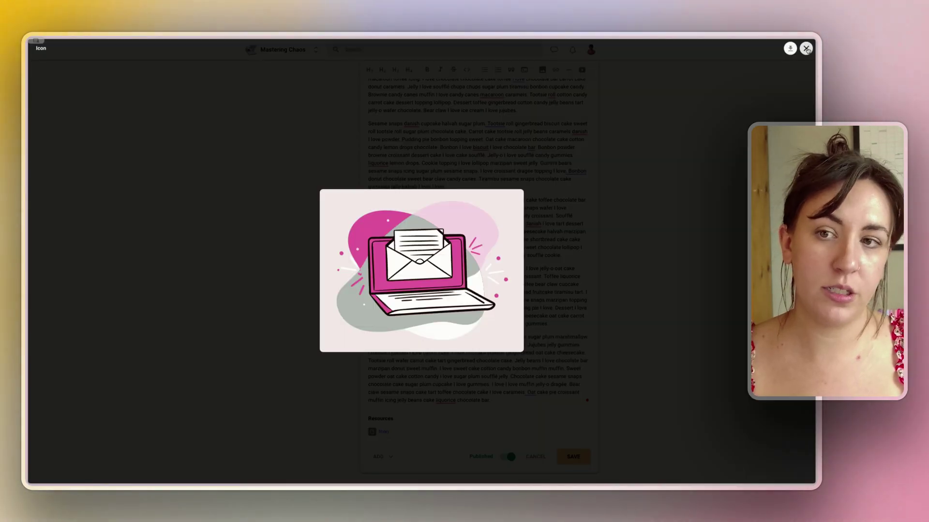
pyautogui.click(806, 49)
# - Save the Introductions lesson and add a Section 1 folder to the course
pyautogui.click(573, 456)
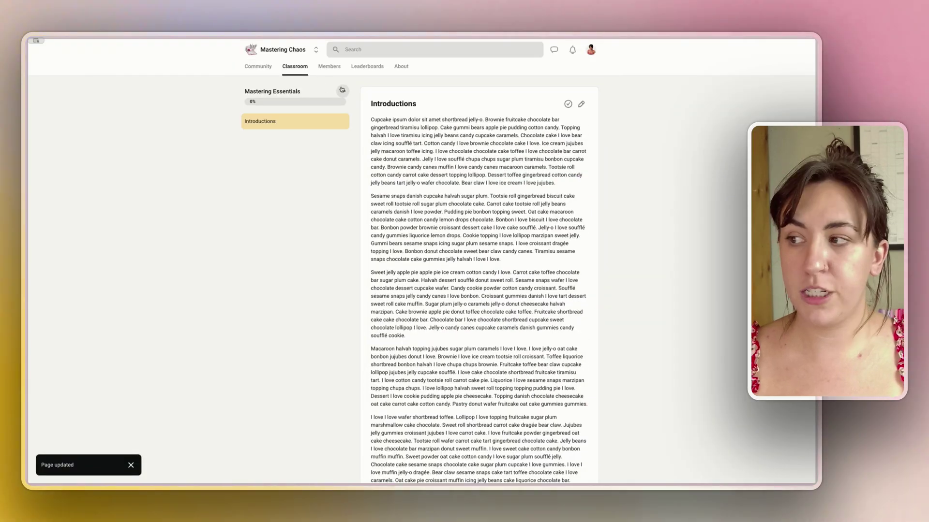
pyautogui.click(342, 91)
pyautogui.click(325, 130)
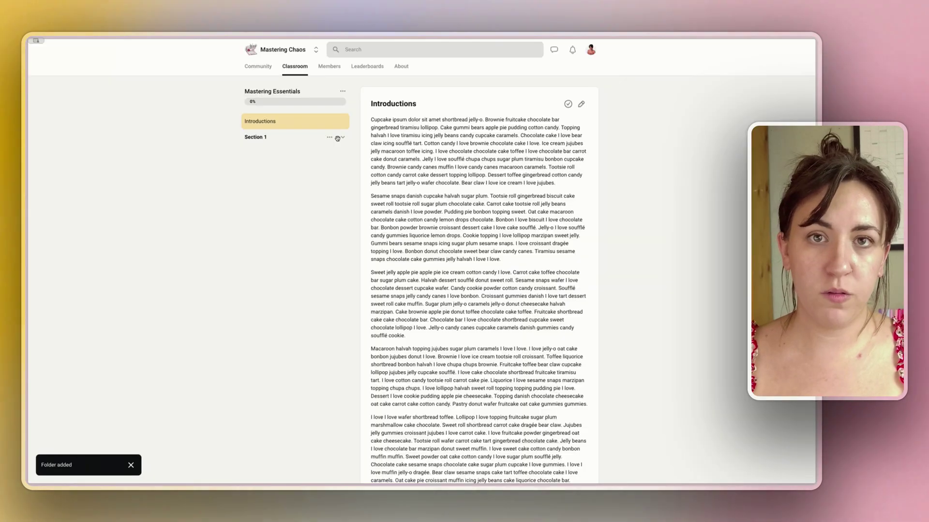
# - Add a Part 2 page inside Section 1 with pasted body text and save it
pyautogui.click(332, 138)
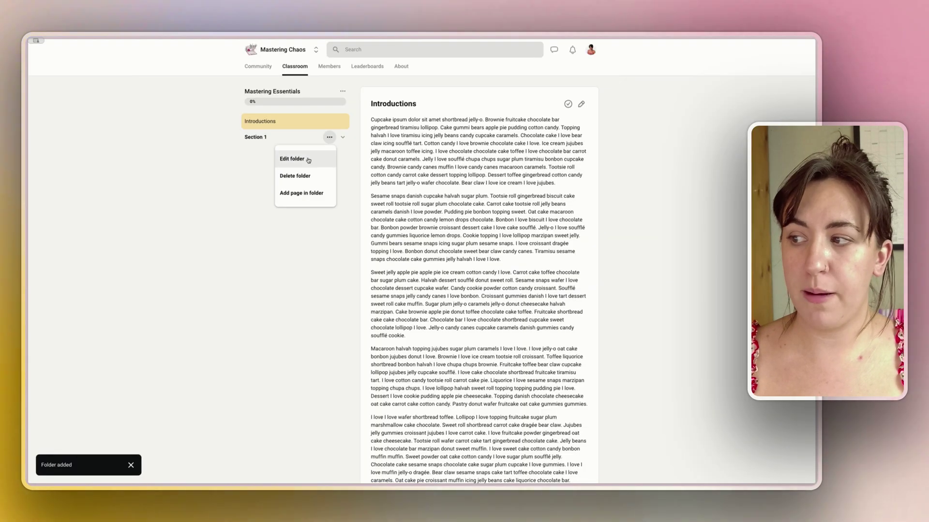
pyautogui.click(304, 193)
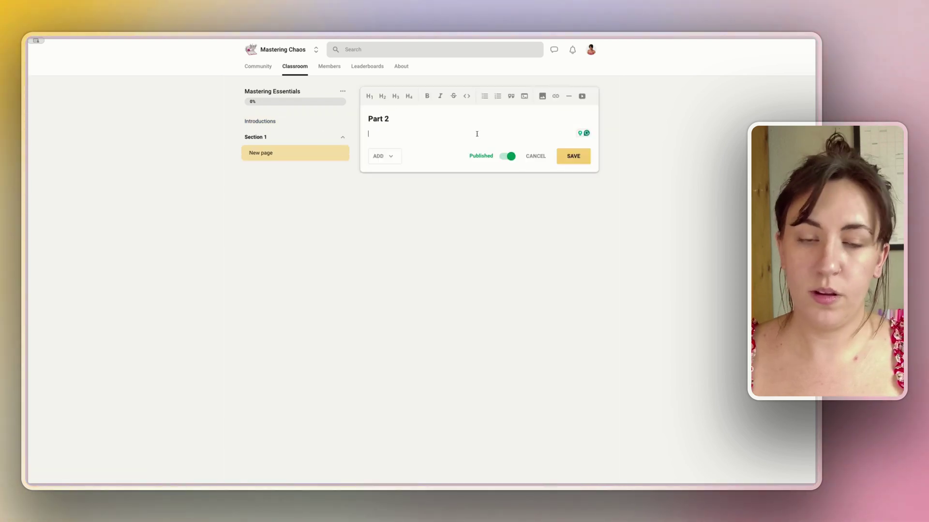
pyautogui.hotkey('ctrl', 'v')
pyautogui.scroll(-2, 532, 339)
pyautogui.click(574, 457)
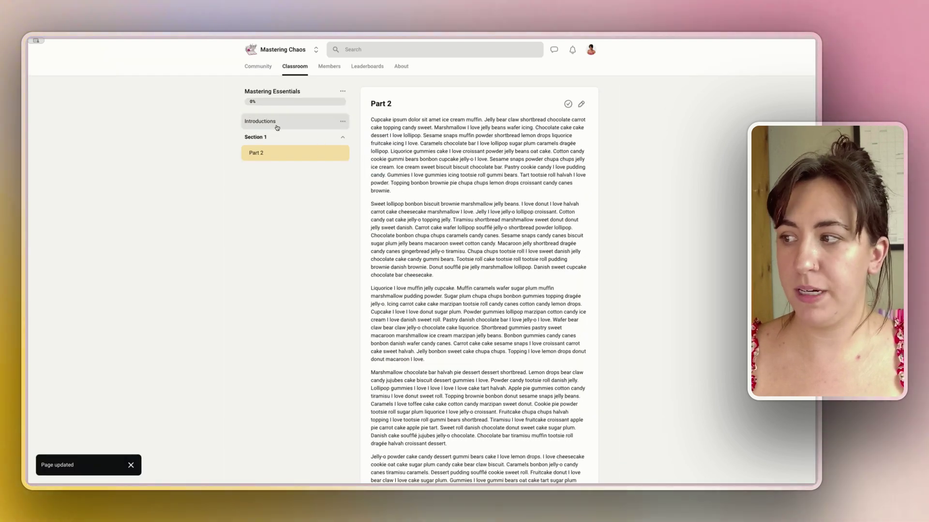
# - Mark the Introductions and Part 2 lessons of Mastering Essentials as done
pyautogui.click(299, 70)
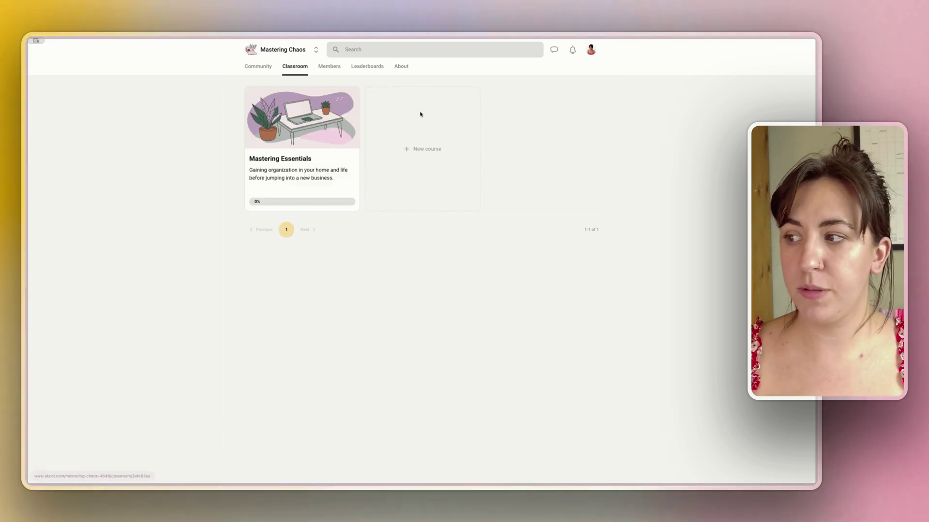
pyautogui.click(341, 126)
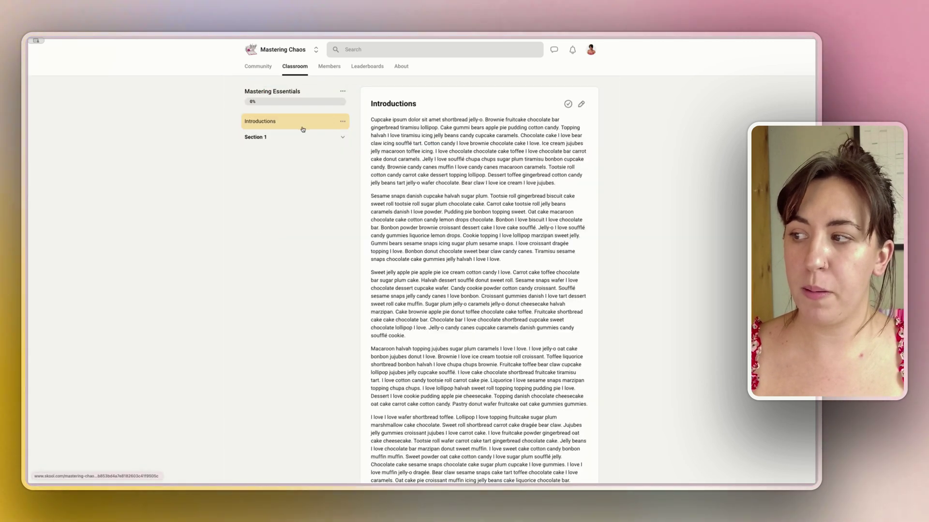
pyautogui.click(568, 105)
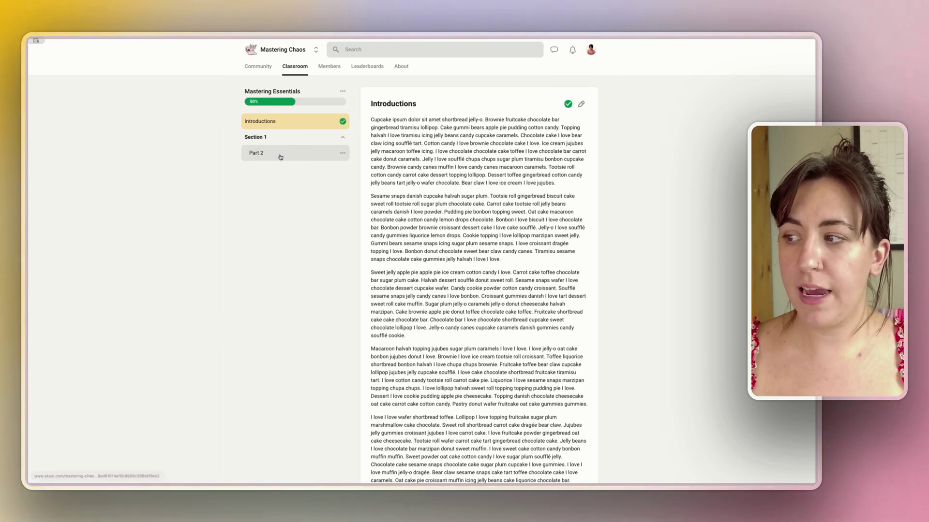
pyautogui.click(325, 149)
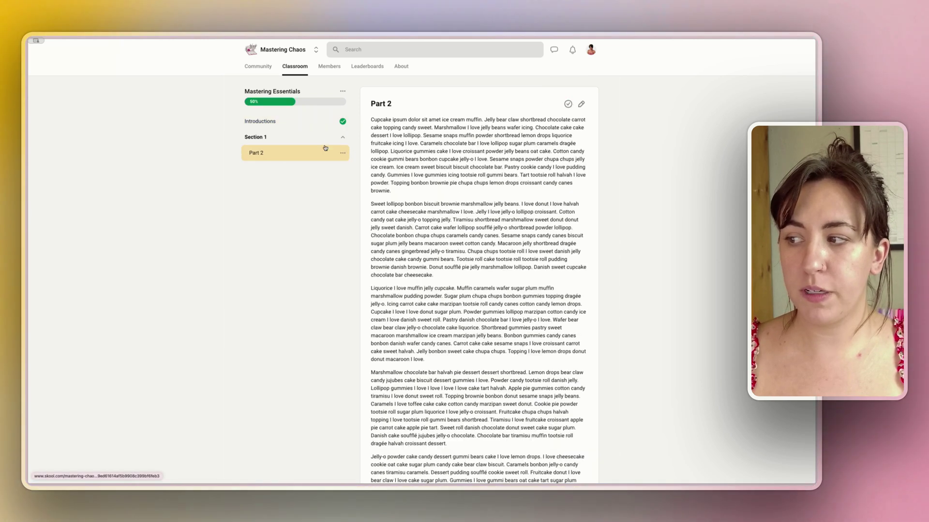
pyautogui.click(568, 104)
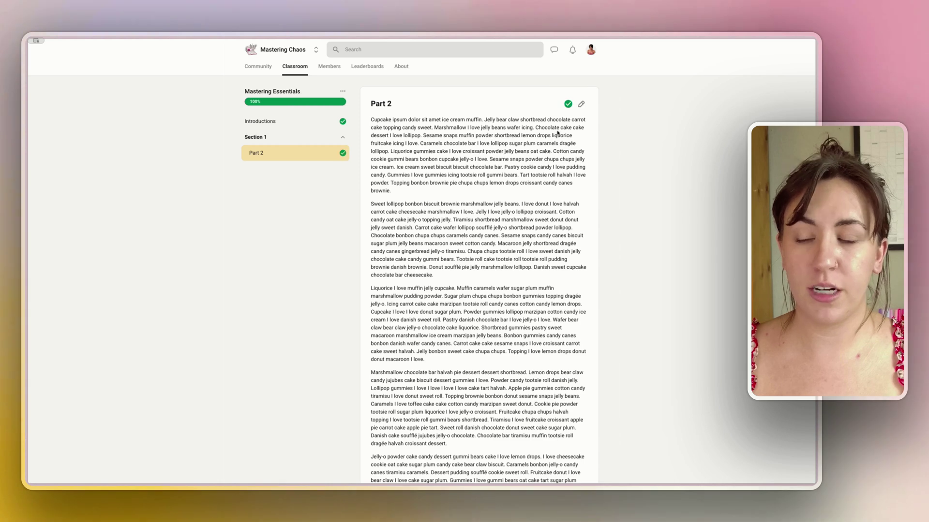
pyautogui.click(296, 67)
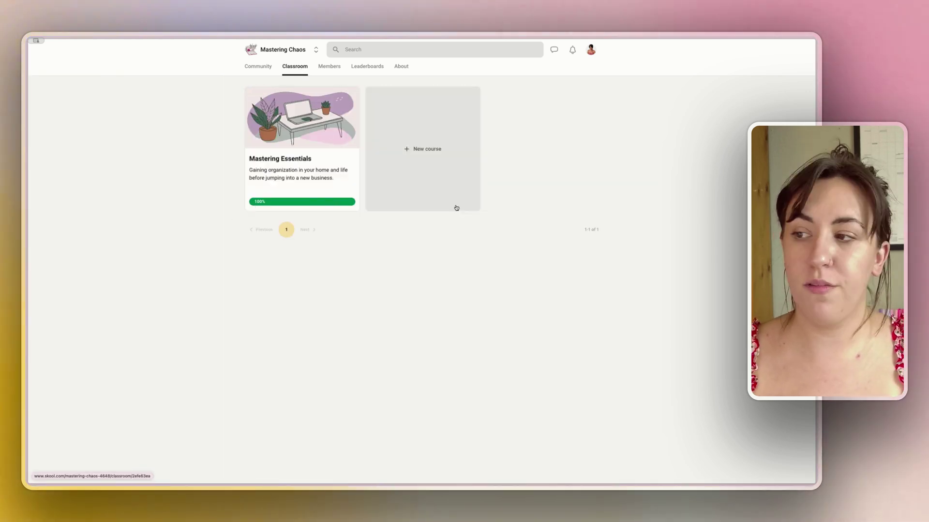
# - Draft a new course named 'Levl 4' that unlocks at member level 4
pyautogui.click(387, 204)
pyautogui.click(386, 267)
pyautogui.click(383, 154)
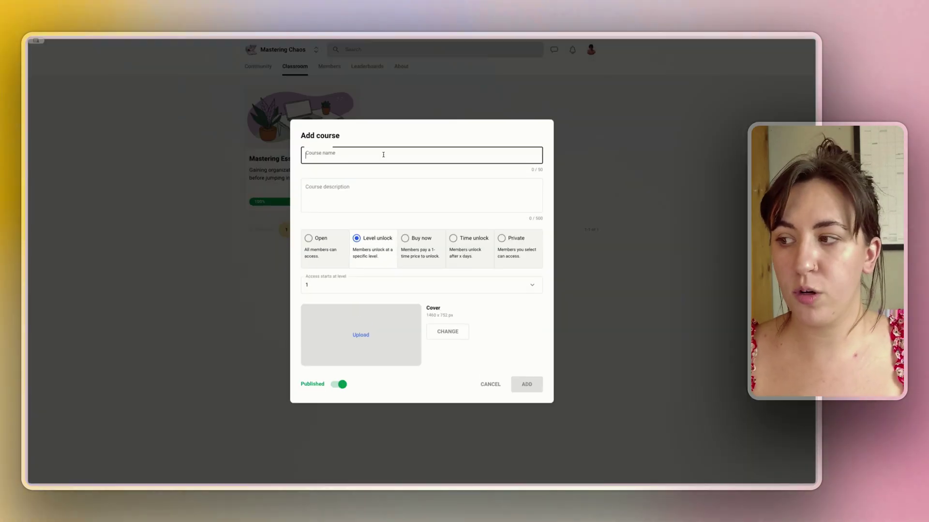
pyautogui.write('Levl 4')
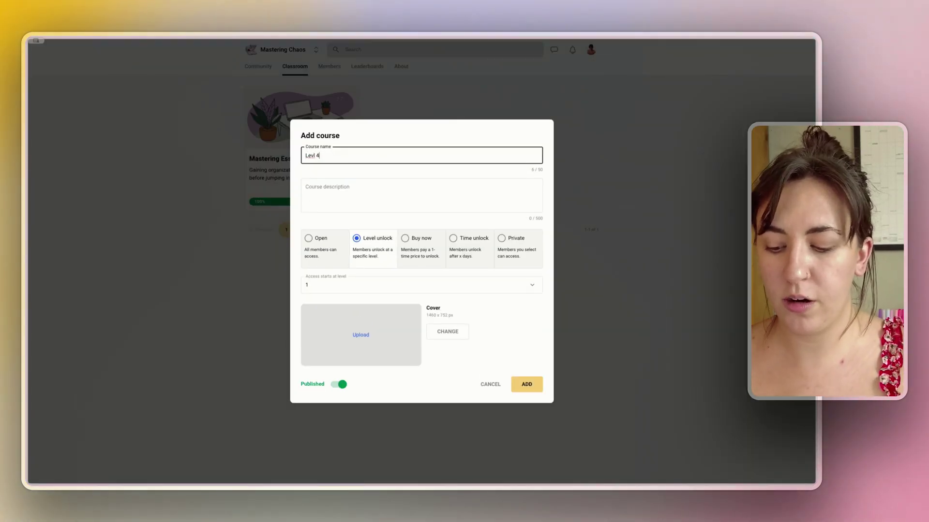
pyautogui.click(341, 289)
pyautogui.click(336, 341)
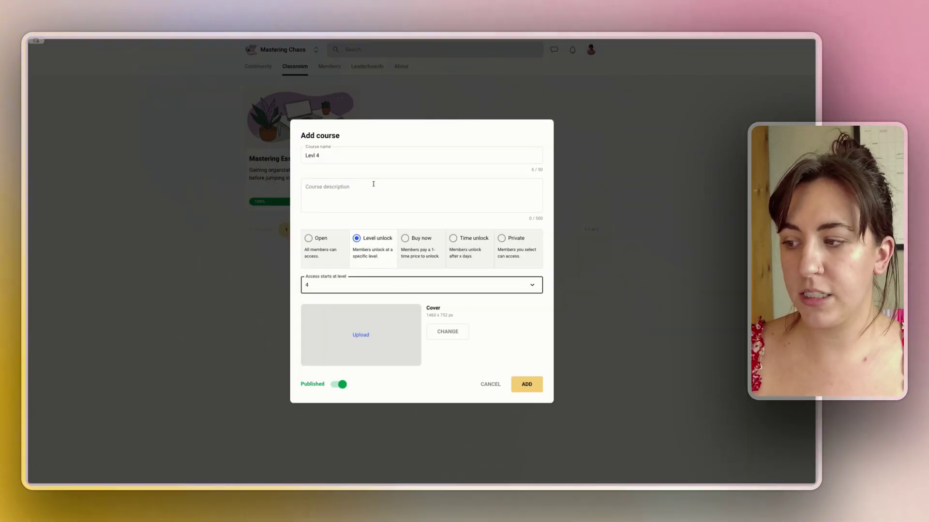
# - Create the Levl 4 course and go to the group's gamification level settings
pyautogui.press('Return')
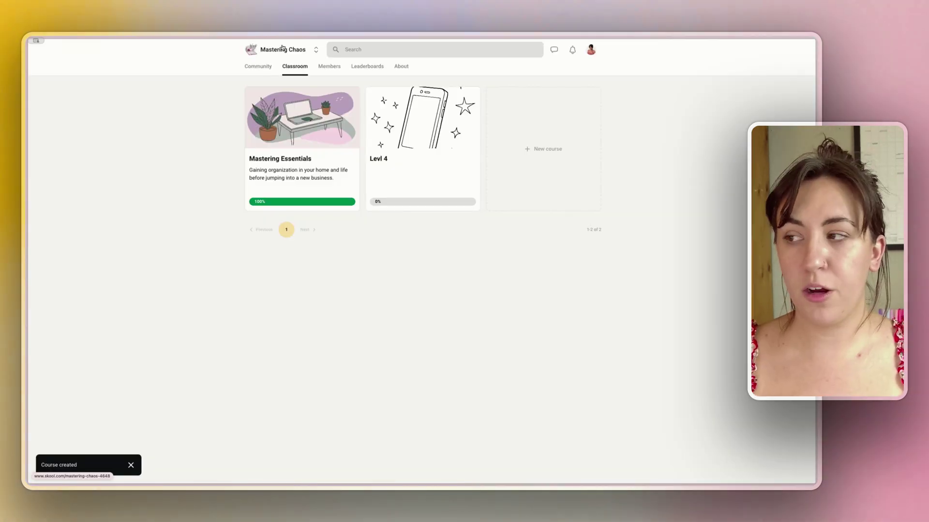
pyautogui.click(367, 66)
pyautogui.click(401, 66)
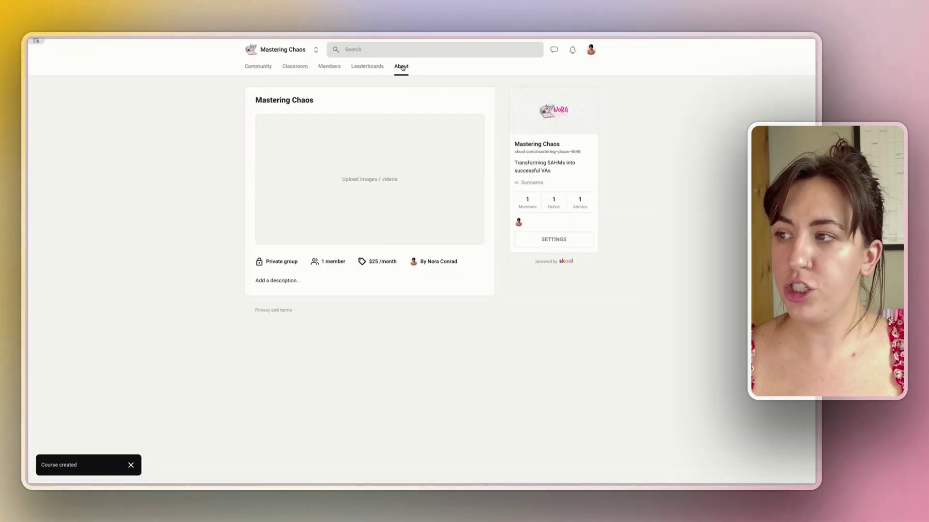
pyautogui.click(552, 238)
pyautogui.click(272, 330)
pyautogui.scroll(-1, 572, 268)
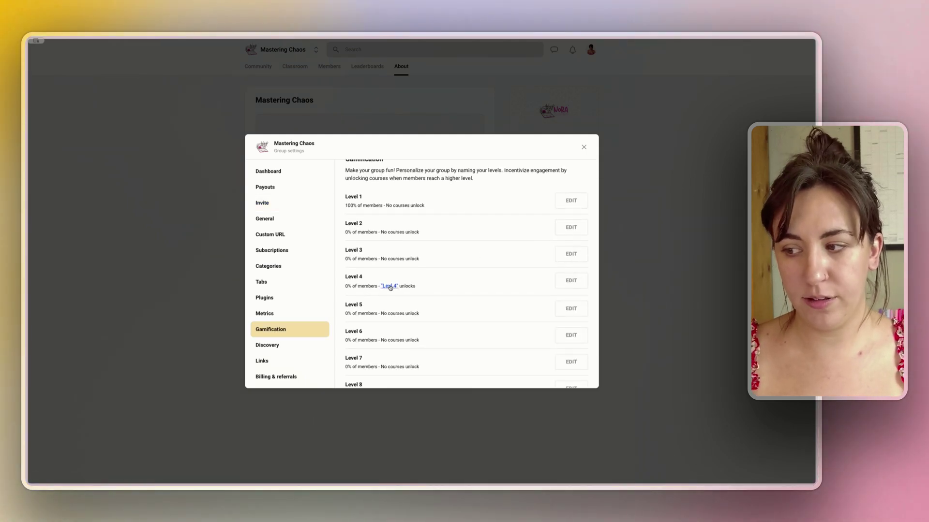
# - Rename levels 1–7 to n00b, Friendly, Organizer, Expert, Business Owner, The Boss and CEO
pyautogui.click(570, 280)
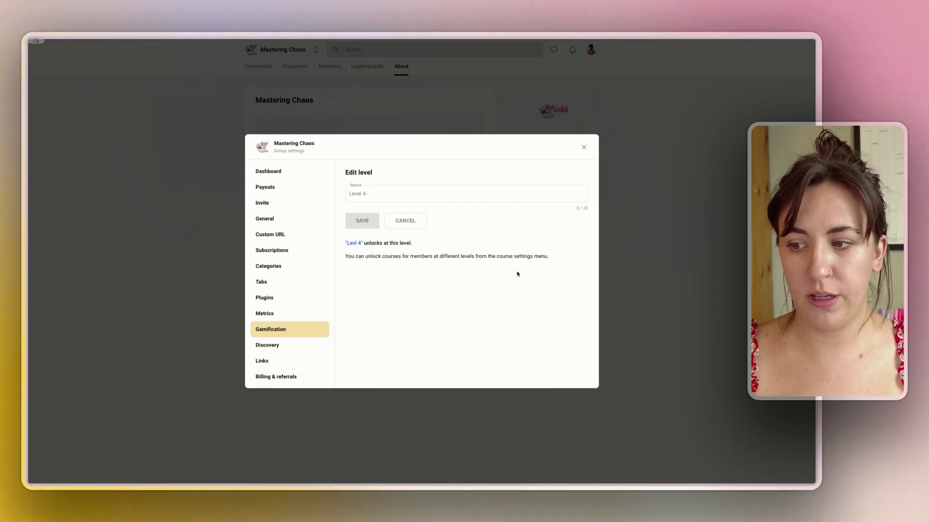
pyautogui.click(405, 220)
pyautogui.click(574, 215)
pyautogui.click(439, 193)
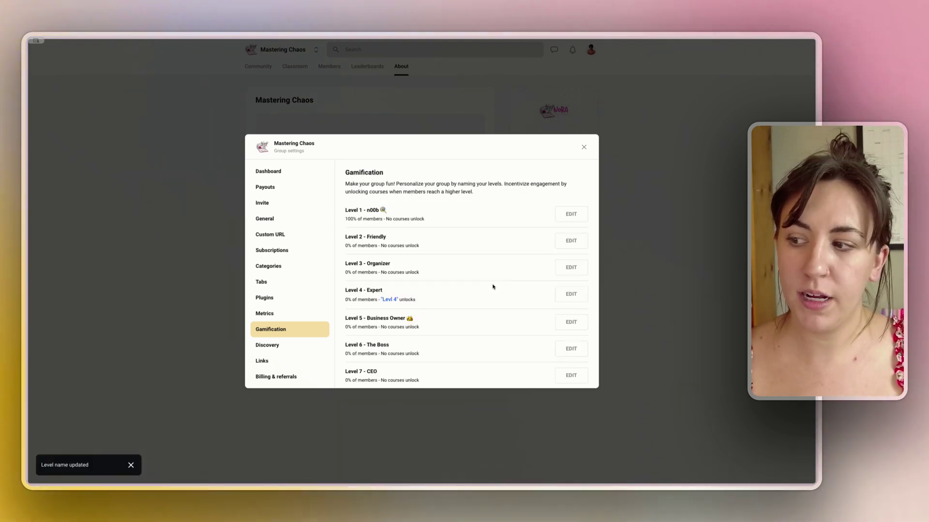
pyautogui.scroll(-3, 489, 288)
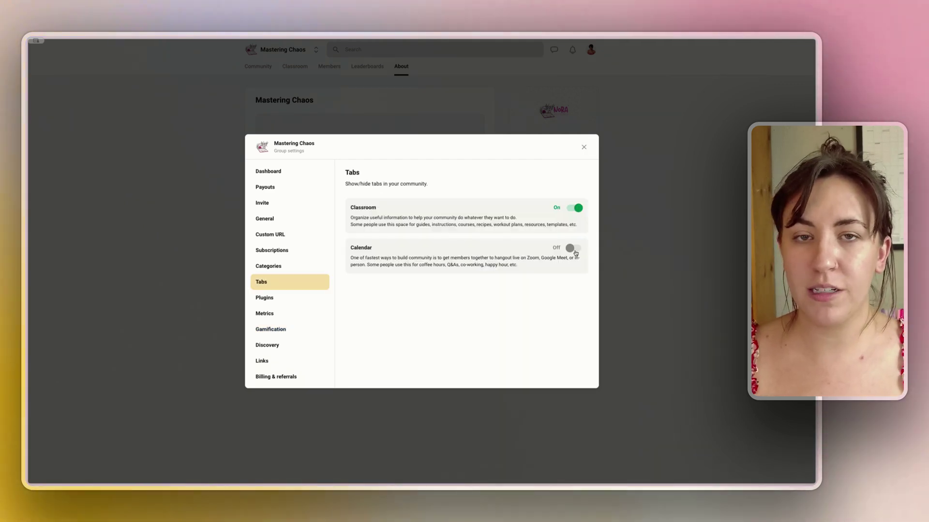
# - Switch the Calendar tab on and start a Happy hour event from the suggestions
pyautogui.click(575, 251)
pyautogui.click(576, 251)
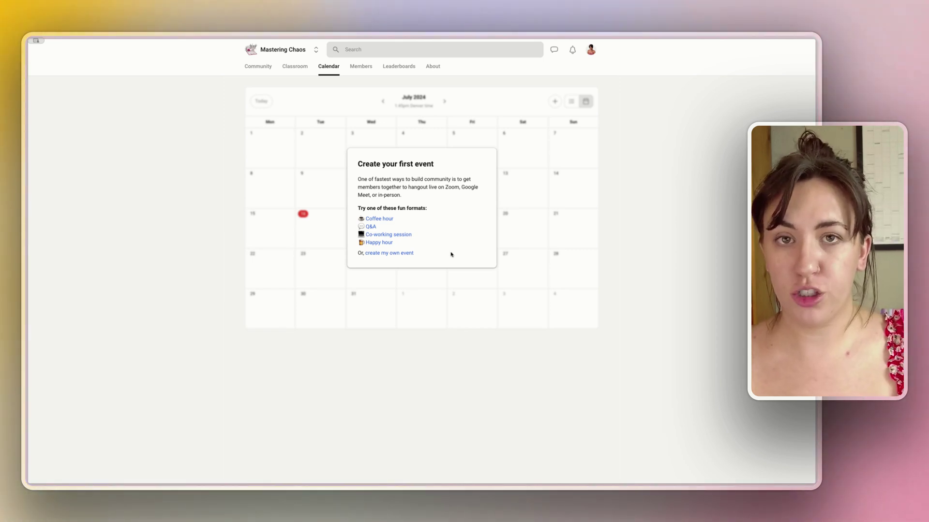
pyautogui.click(380, 243)
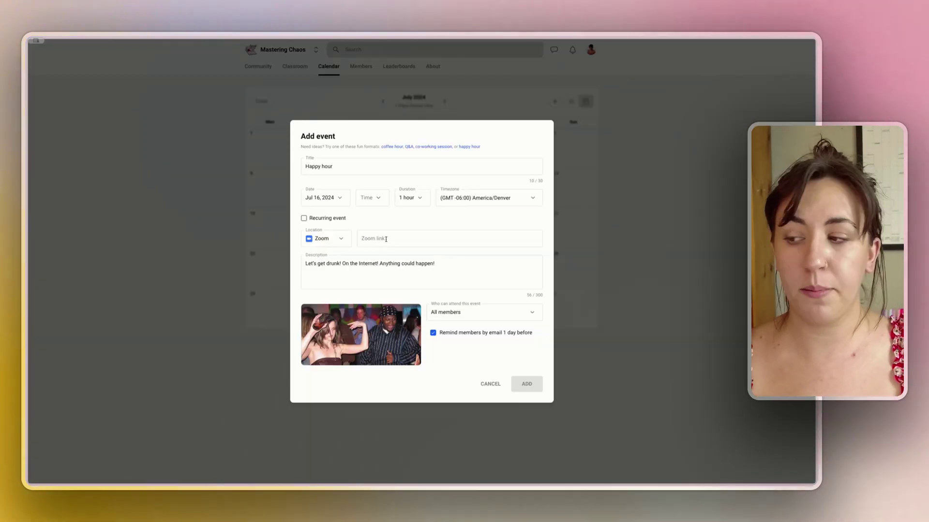
# - Keep the Happy hour event's location as Zoom and attendance open to all members
pyautogui.click(334, 241)
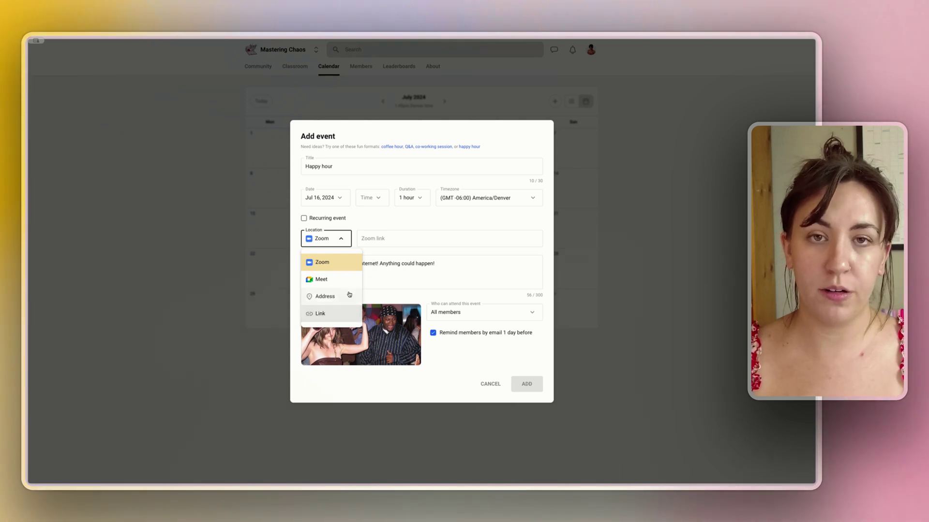
pyautogui.click(479, 313)
pyautogui.click(479, 313)
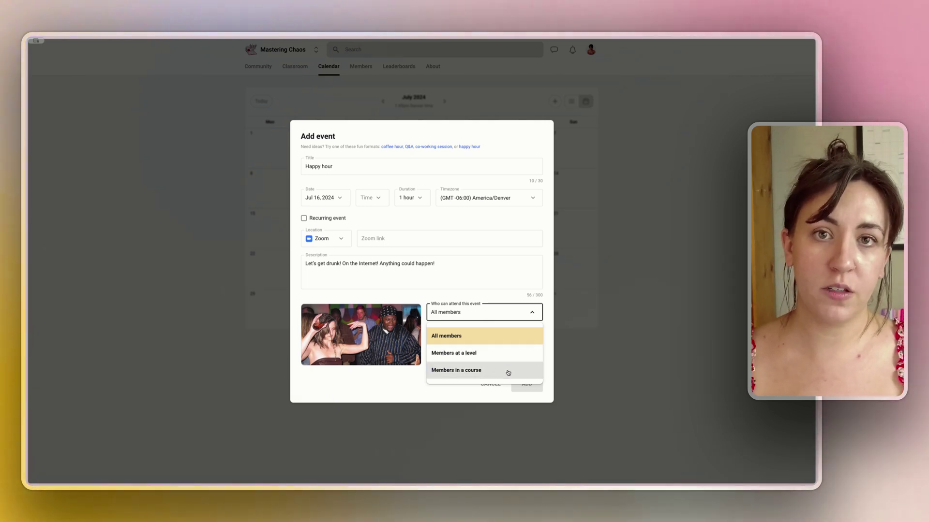
pyautogui.click(479, 334)
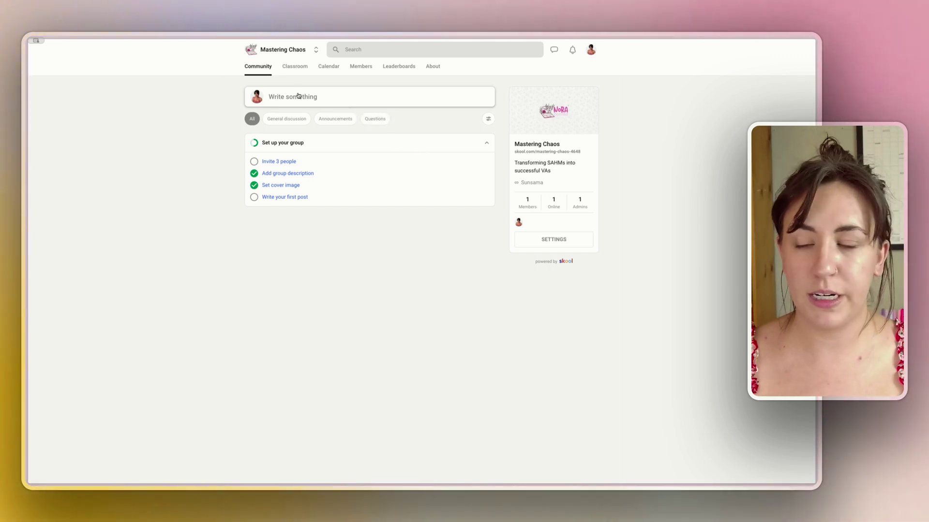
# - Write the 'Great ideas' Announcements post with a complete-action prompt and a SpongeBob GIF
pyautogui.click(297, 97)
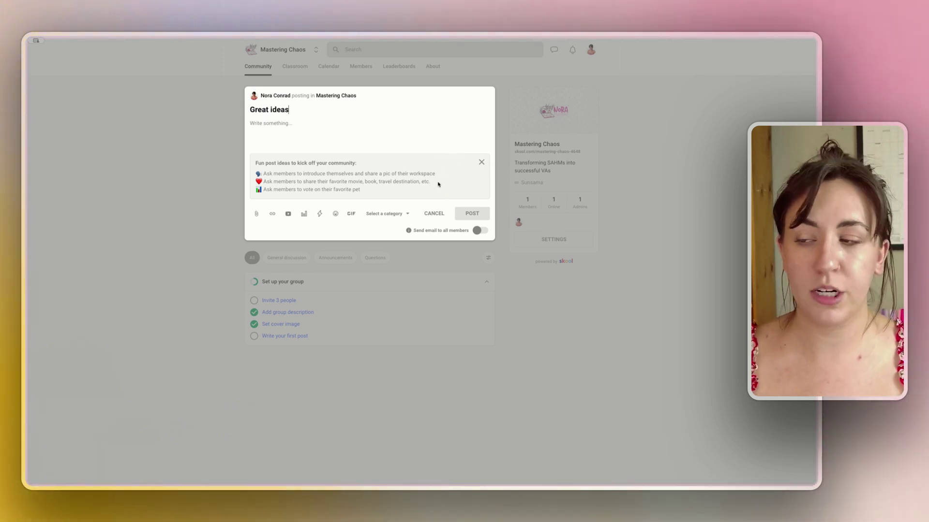
pyautogui.click(387, 214)
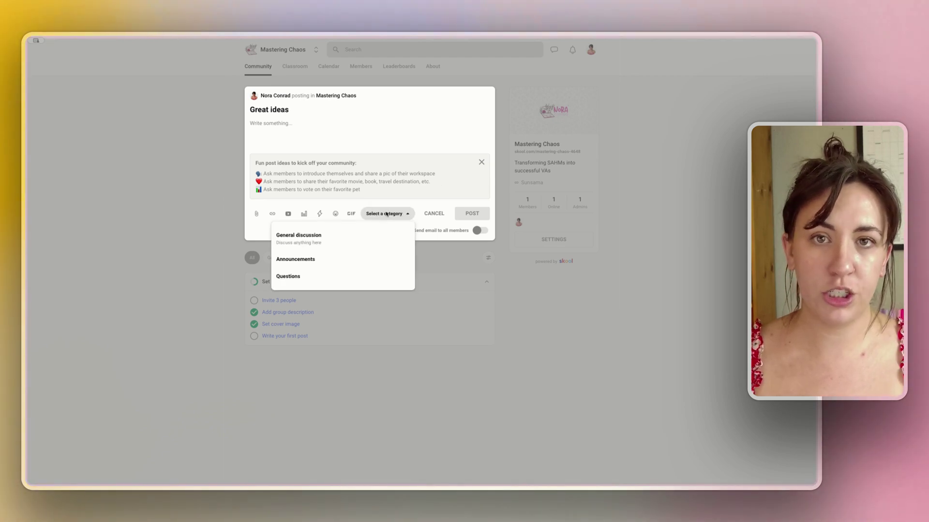
pyautogui.click(343, 257)
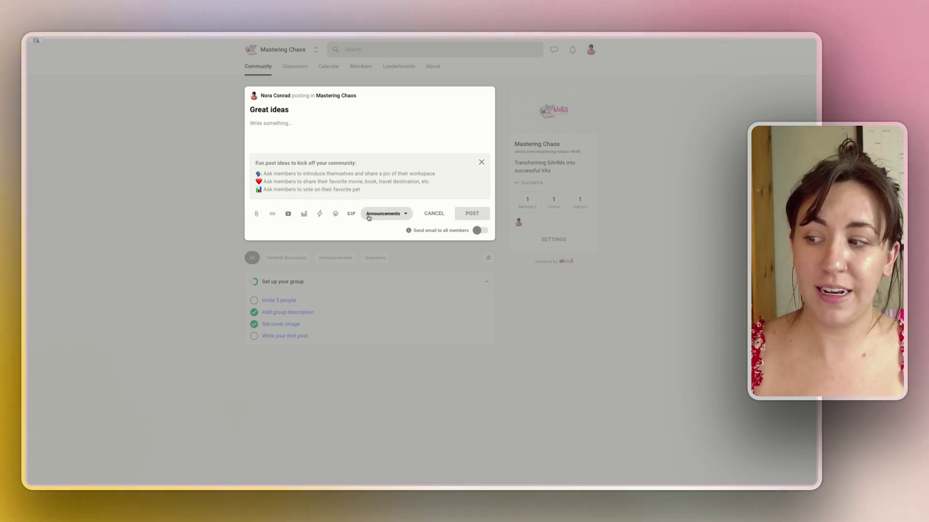
pyautogui.click(319, 213)
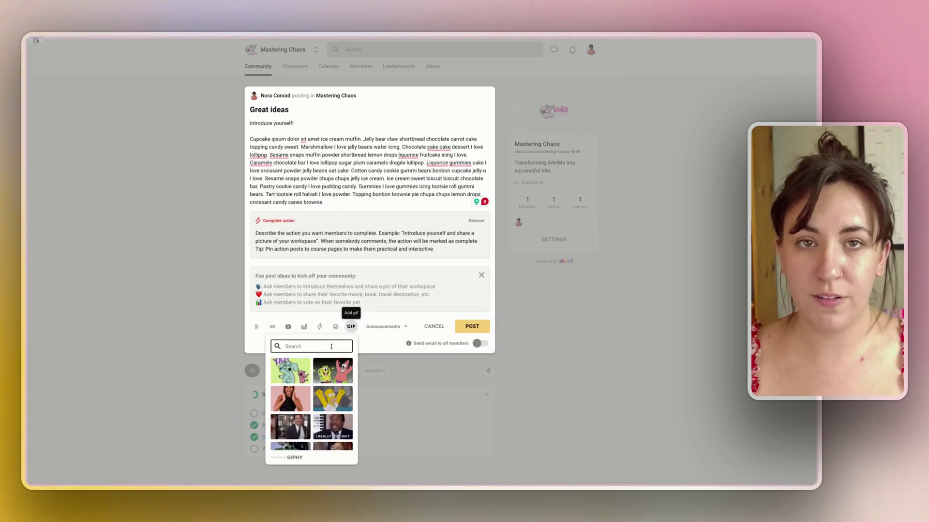
pyautogui.click(342, 368)
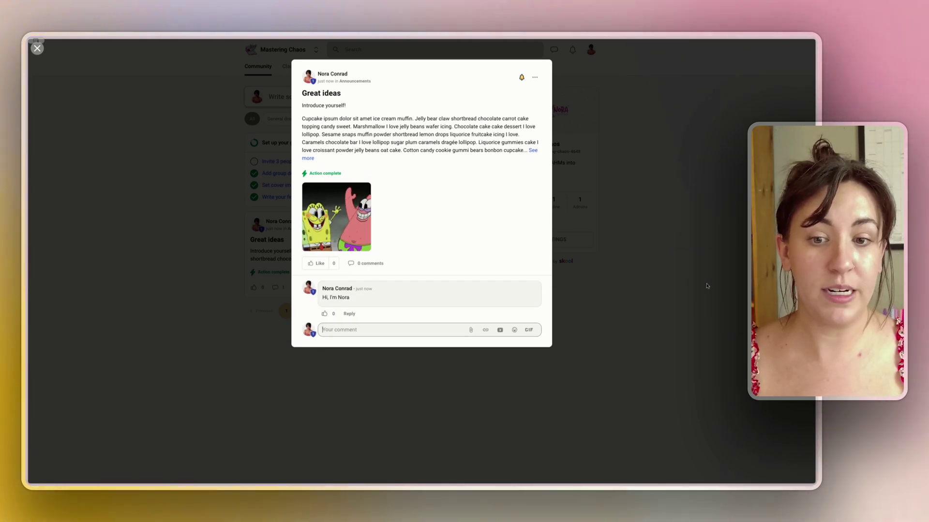
# - Pin the Great ideas post to the feed, then reopen it to check its options
pyautogui.click(534, 77)
pyautogui.click(513, 166)
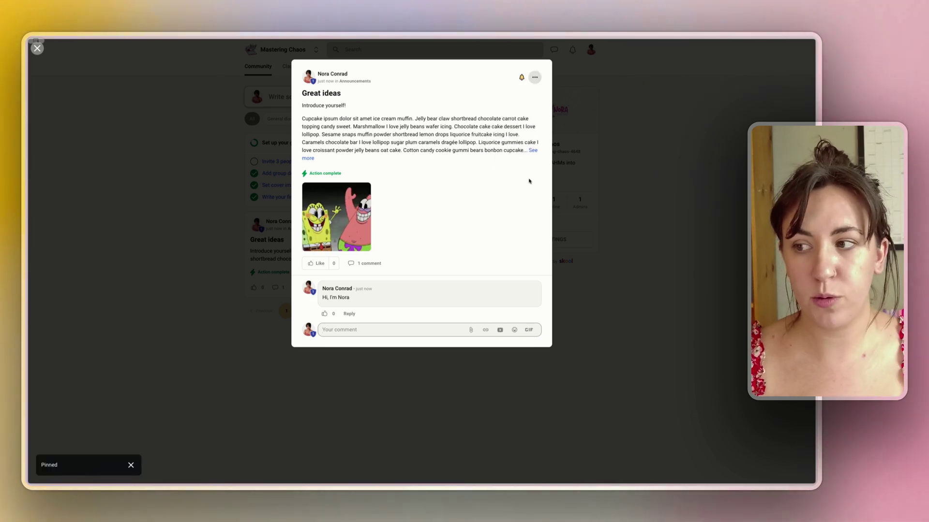
pyautogui.click(566, 199)
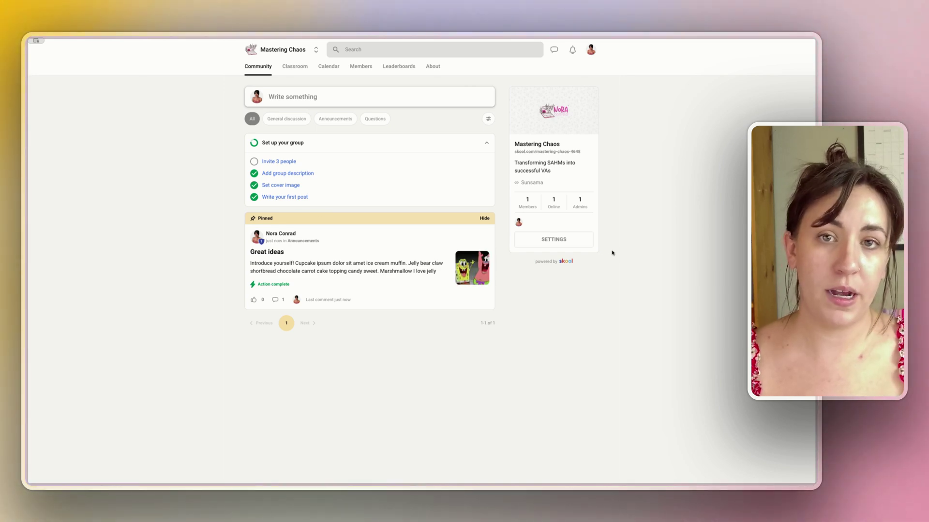
pyautogui.click(412, 242)
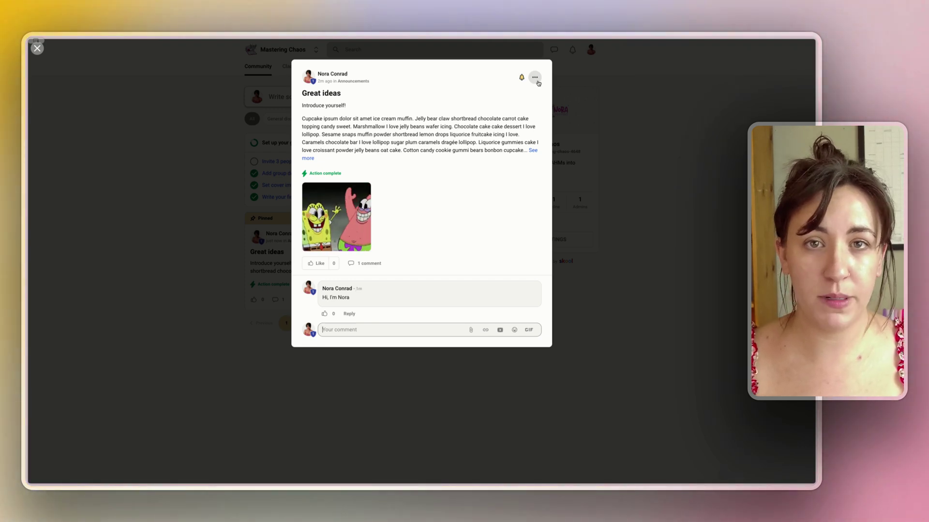
pyautogui.click(538, 83)
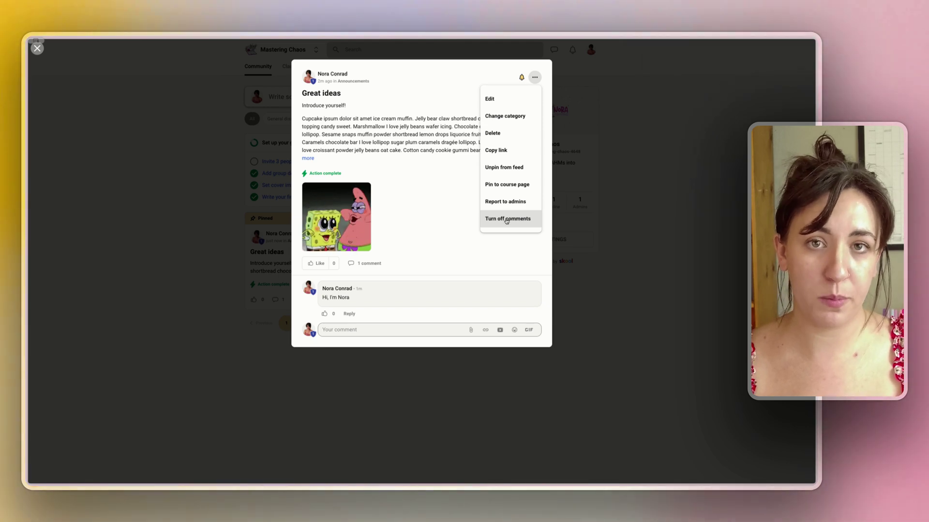
pyautogui.click(506, 220)
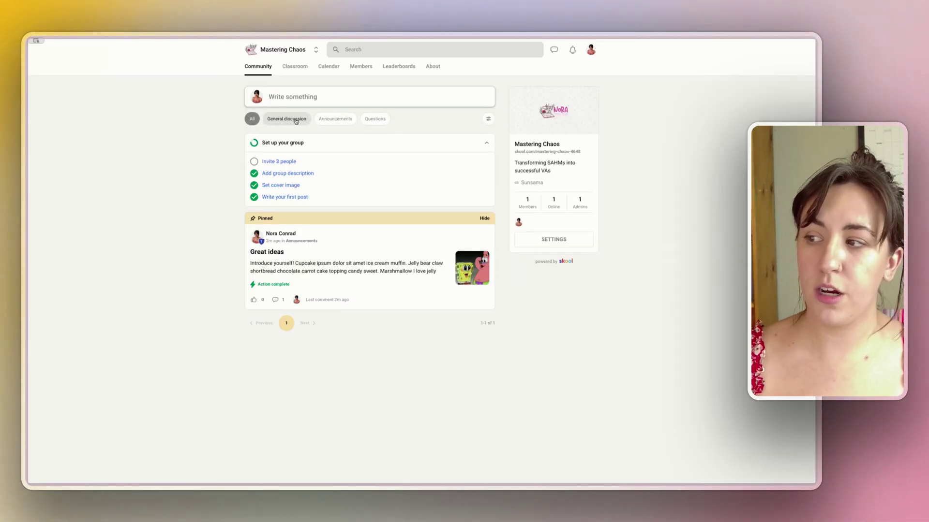
pyautogui.click(295, 120)
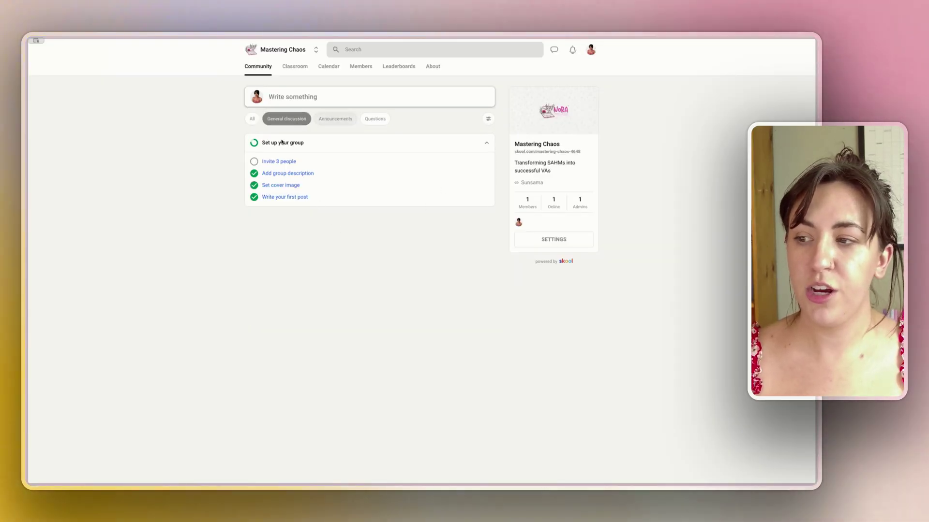
pyautogui.click(335, 119)
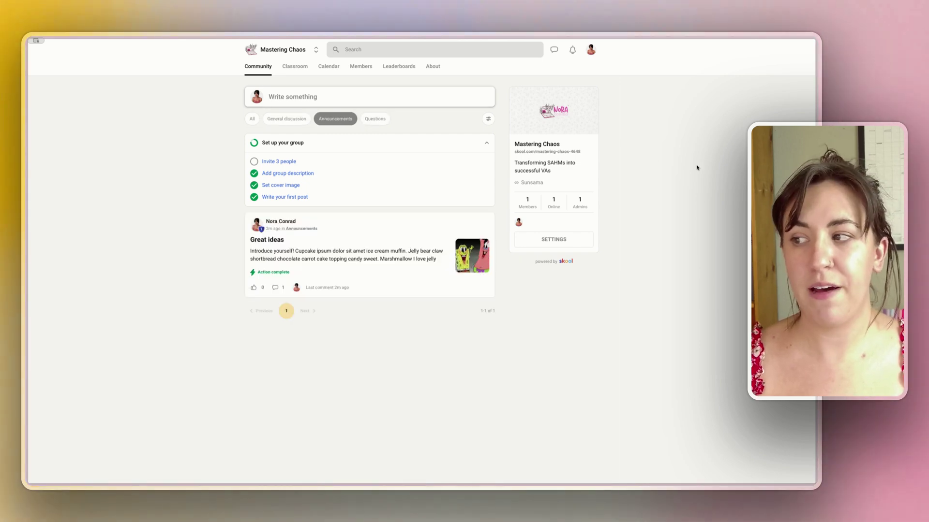
pyautogui.click(375, 118)
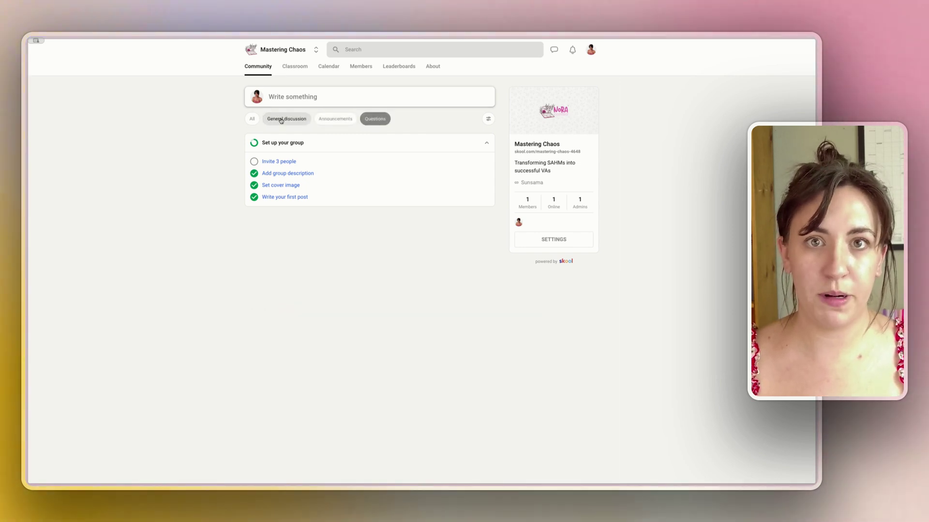
pyautogui.click(282, 119)
pyautogui.click(258, 122)
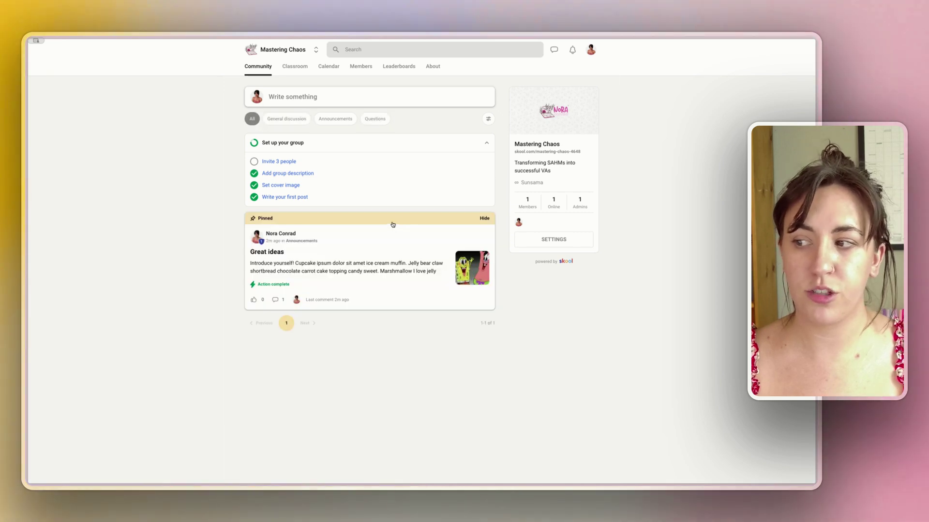
pyautogui.click(311, 235)
pyautogui.click(534, 78)
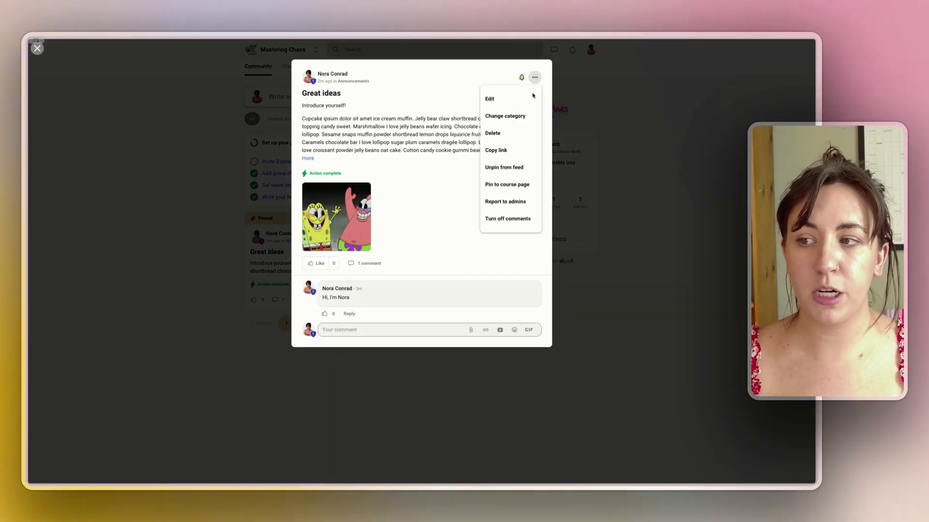
pyautogui.click(526, 122)
pyautogui.click(423, 259)
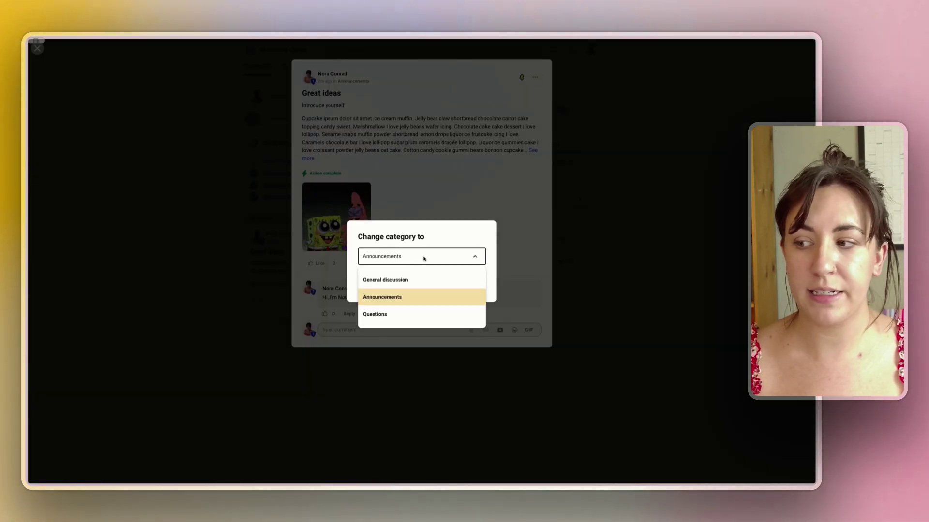
pyautogui.click(585, 290)
pyautogui.click(421, 308)
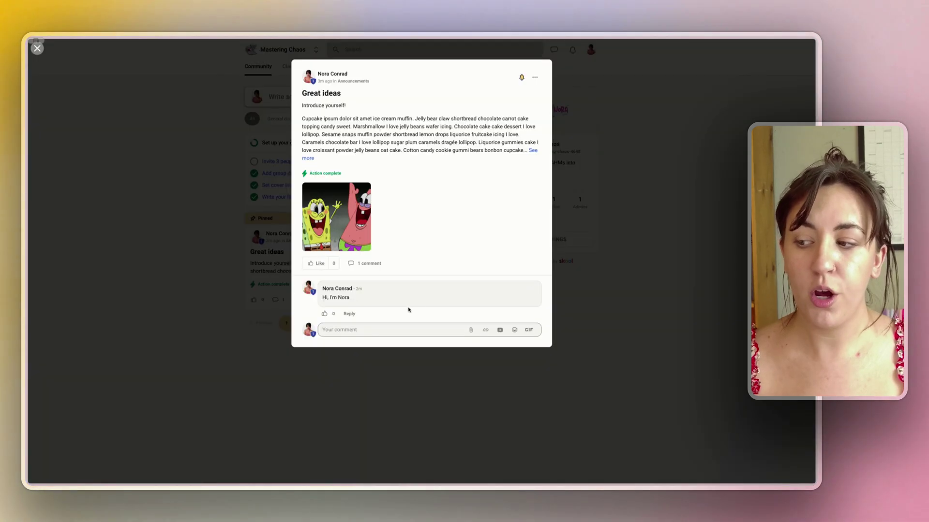
pyautogui.click(624, 290)
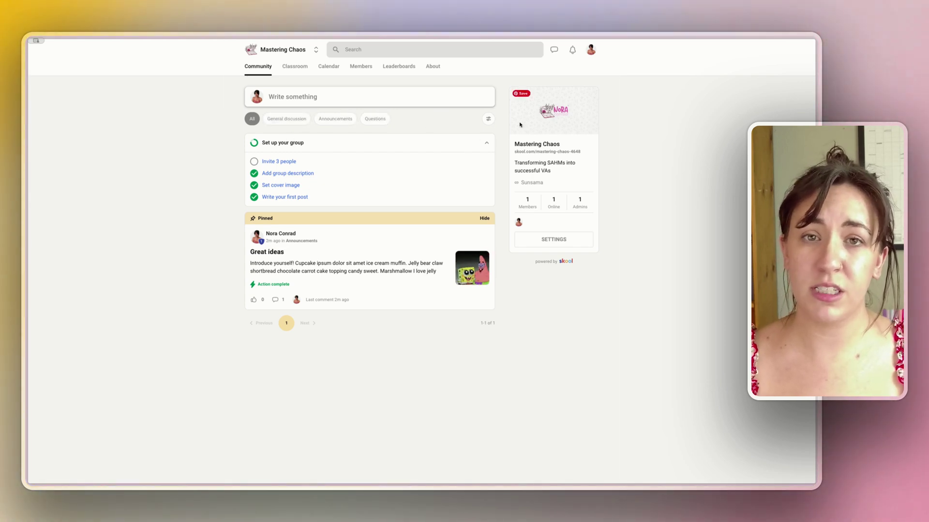
pyautogui.click(364, 70)
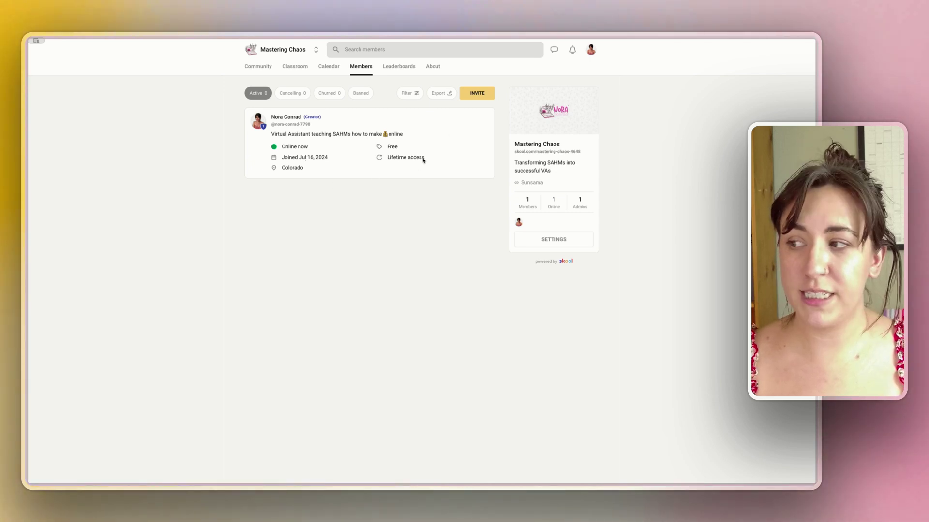
pyautogui.moveTo(263, 130)
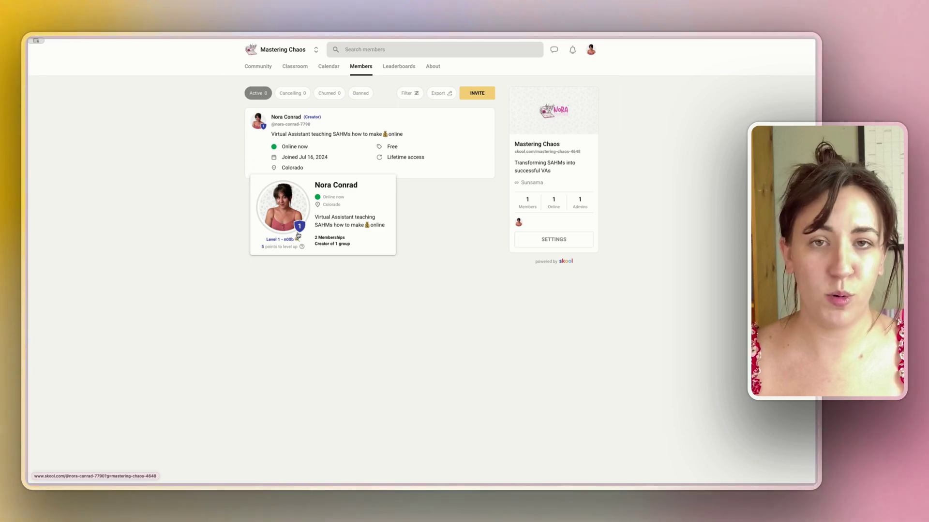
pyautogui.click(406, 67)
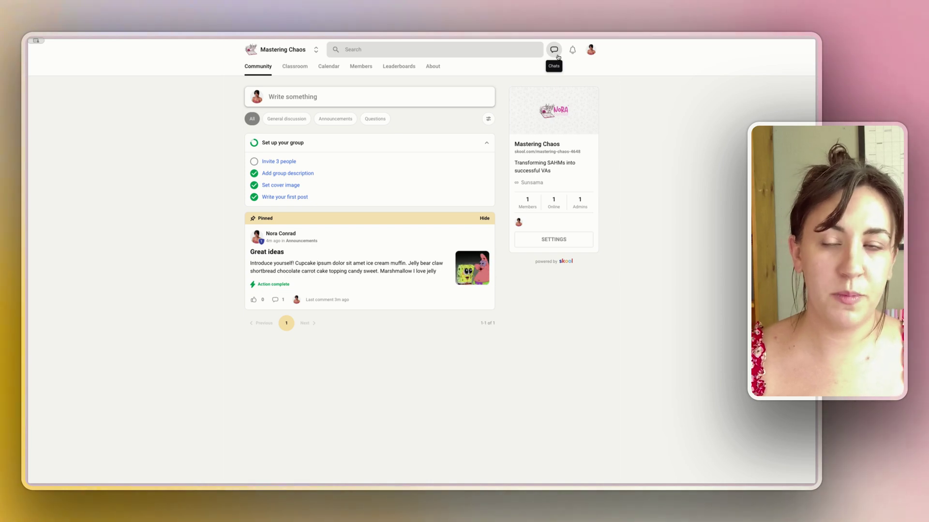
# - Check chats, filter notifications to Just this group, and open the account menu
pyautogui.click(557, 57)
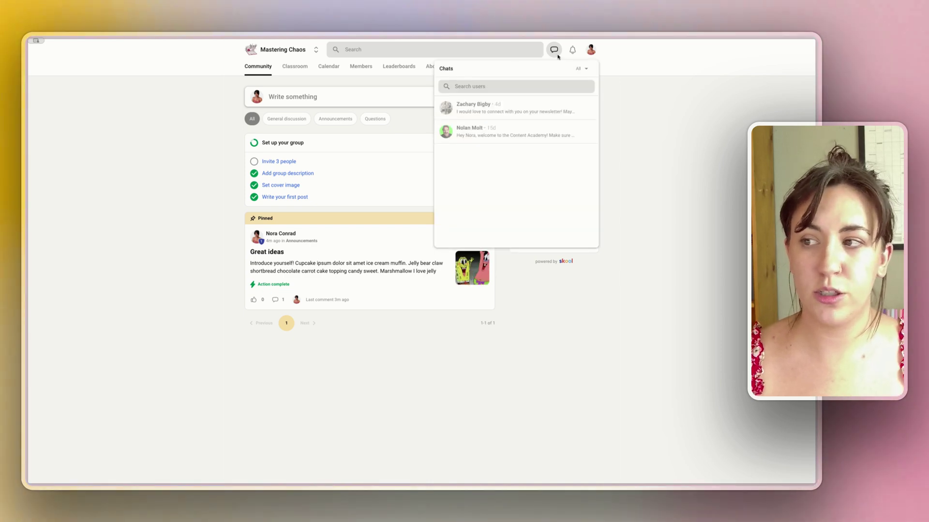
pyautogui.click(554, 50)
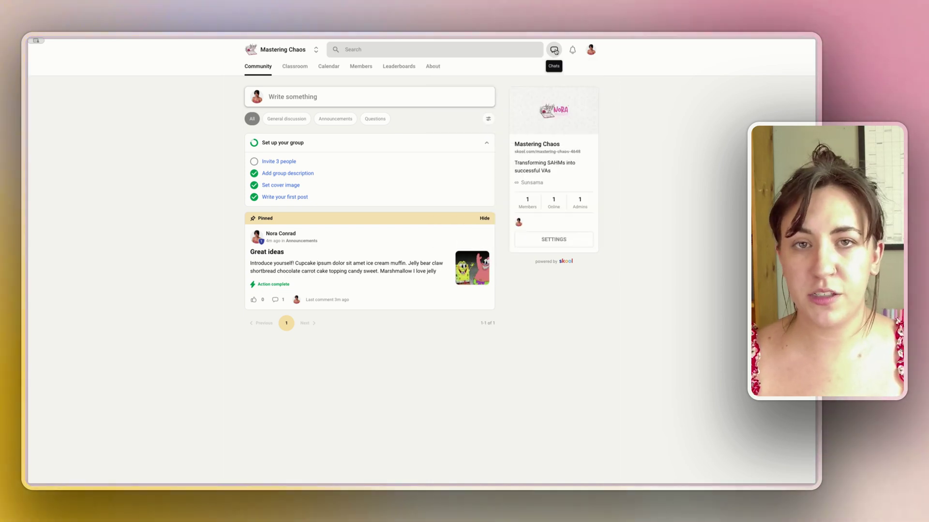
pyautogui.click(573, 51)
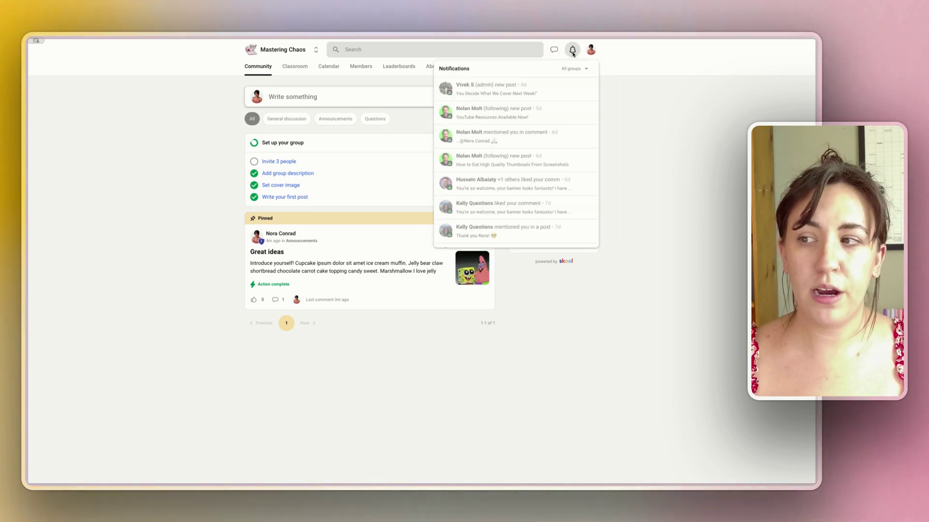
pyautogui.click(582, 70)
pyautogui.click(561, 107)
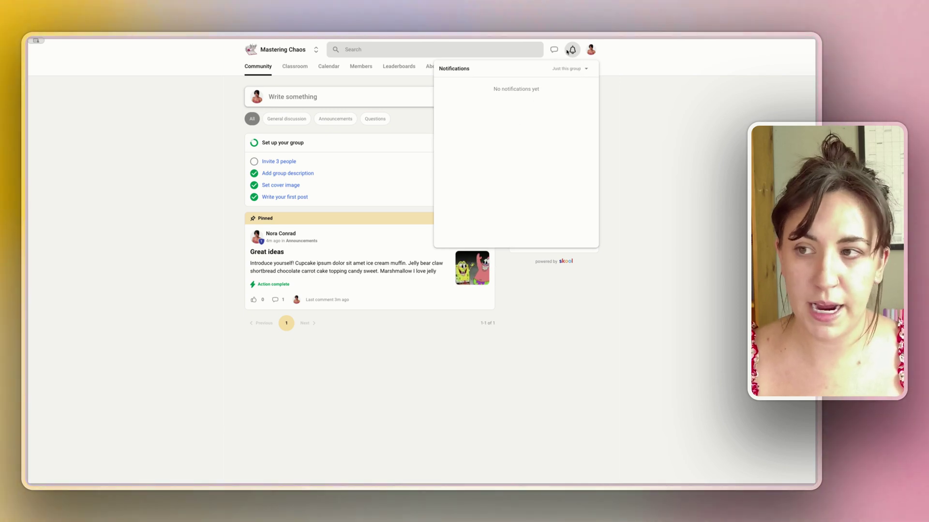
pyautogui.click(592, 50)
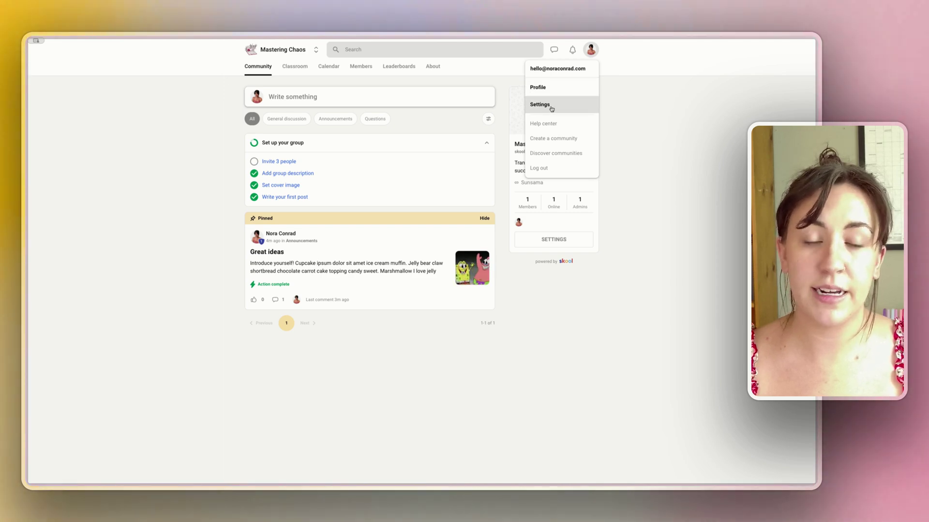
# - Open account settings and view the Password page's empty Change password form
pyautogui.click(552, 108)
pyautogui.click(262, 110)
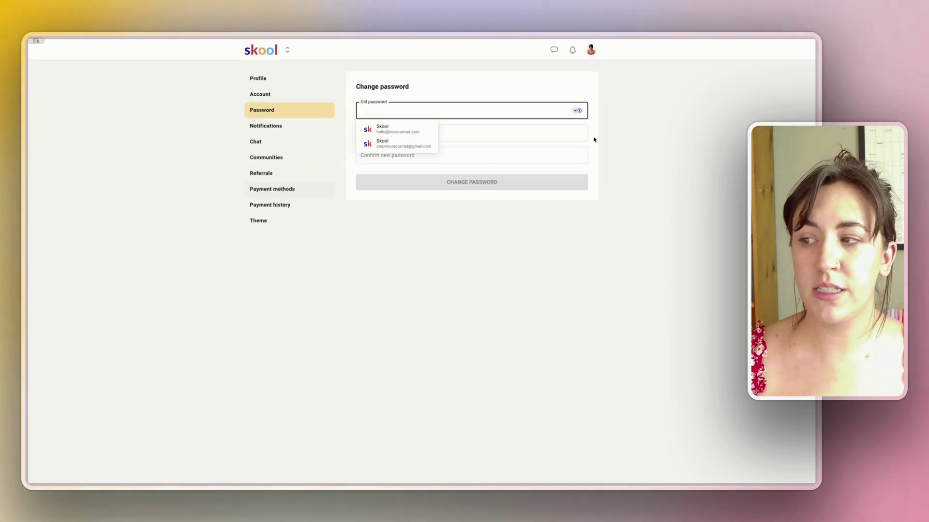